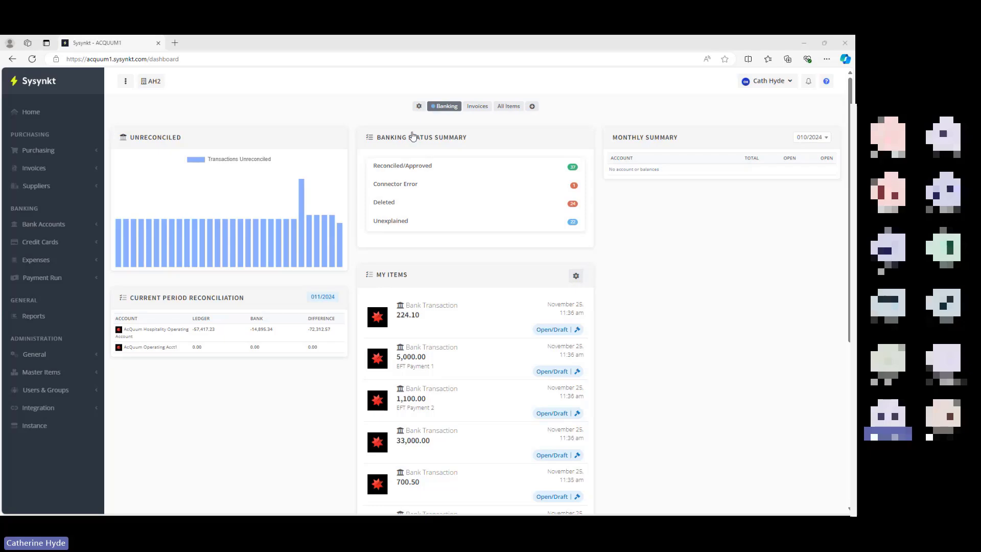
Open the bank accounts setup and start adding an offline account.
left_click(57, 231)
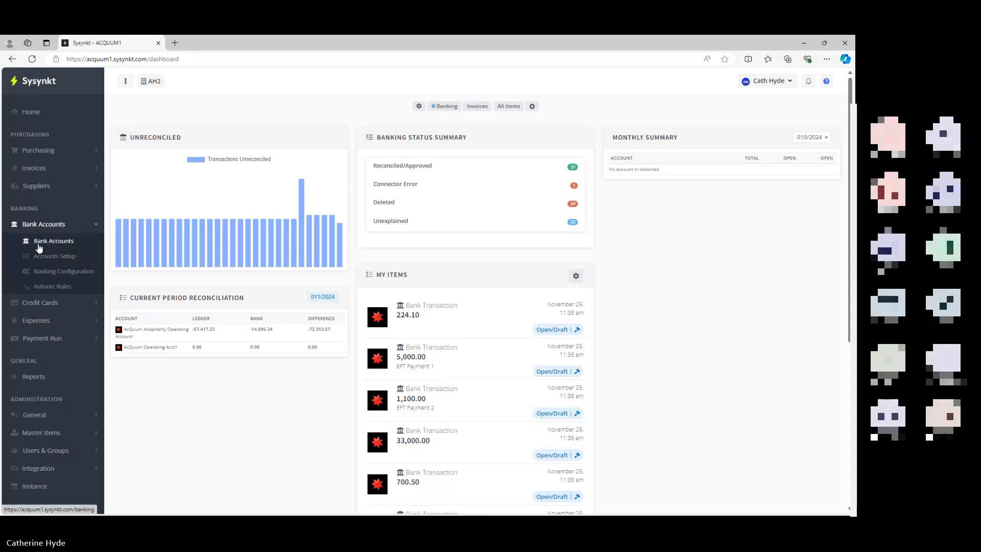
left_click(57, 262)
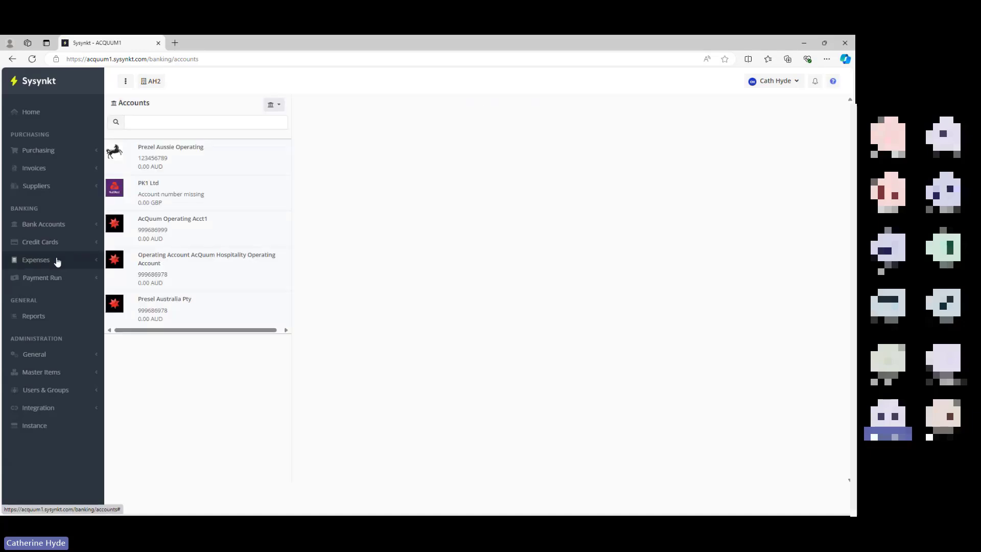
left_click(279, 107)
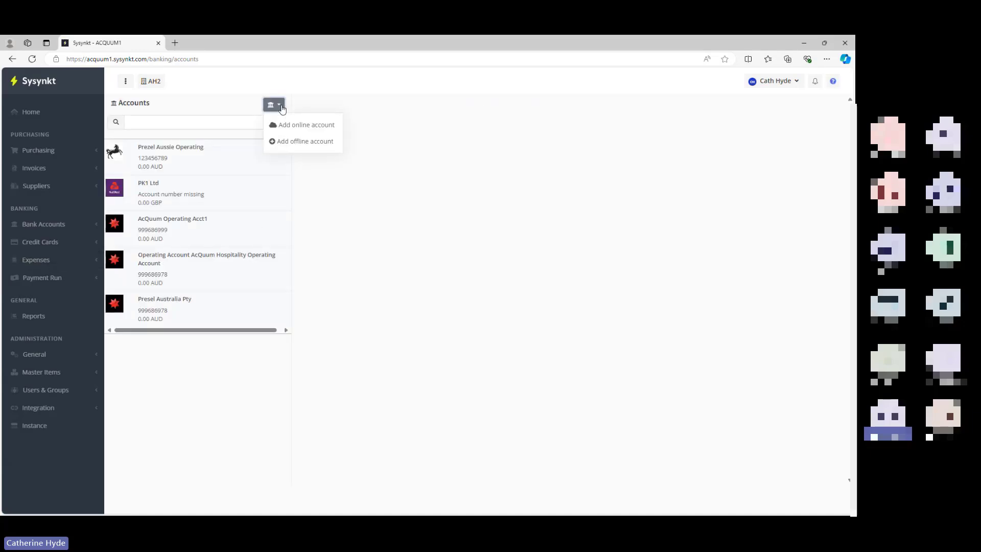
left_click(274, 147)
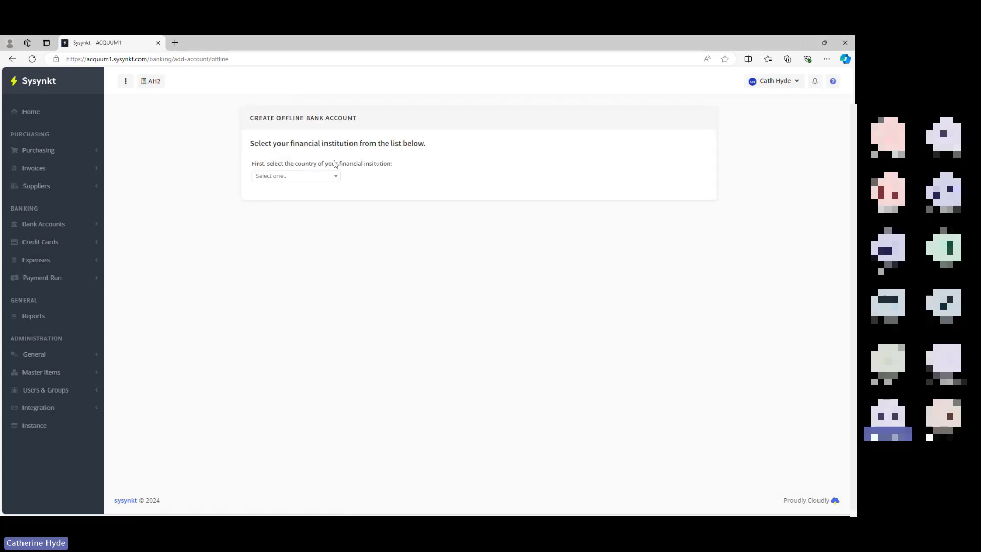
Select Australia as the financial institution's country and look through the available banks.
left_click(335, 178)
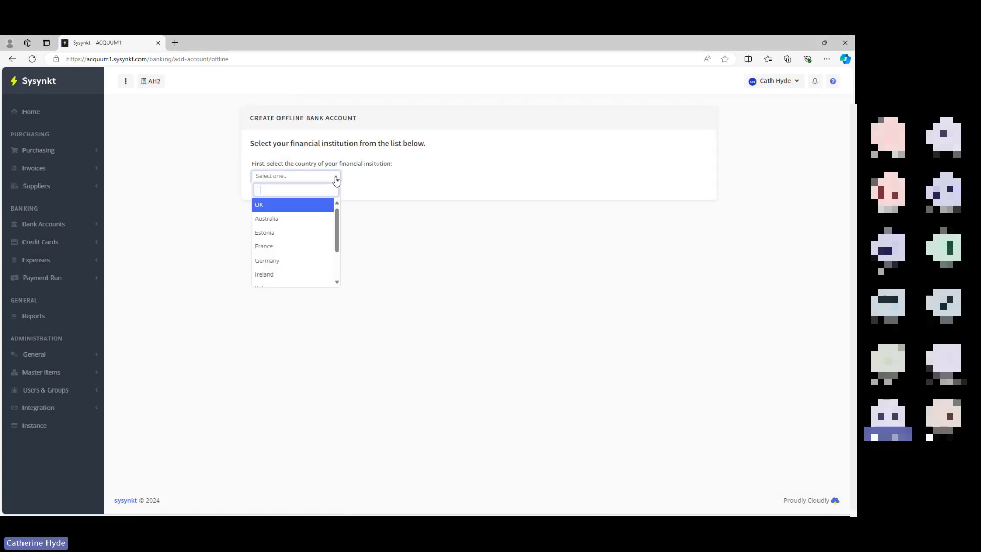
left_click(271, 219)
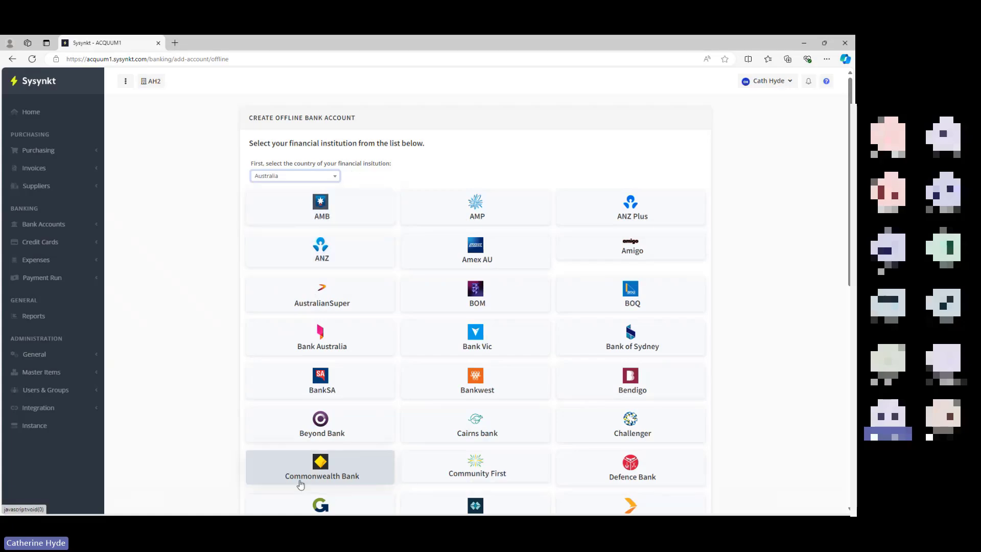
scroll(434, 258, "down", 3)
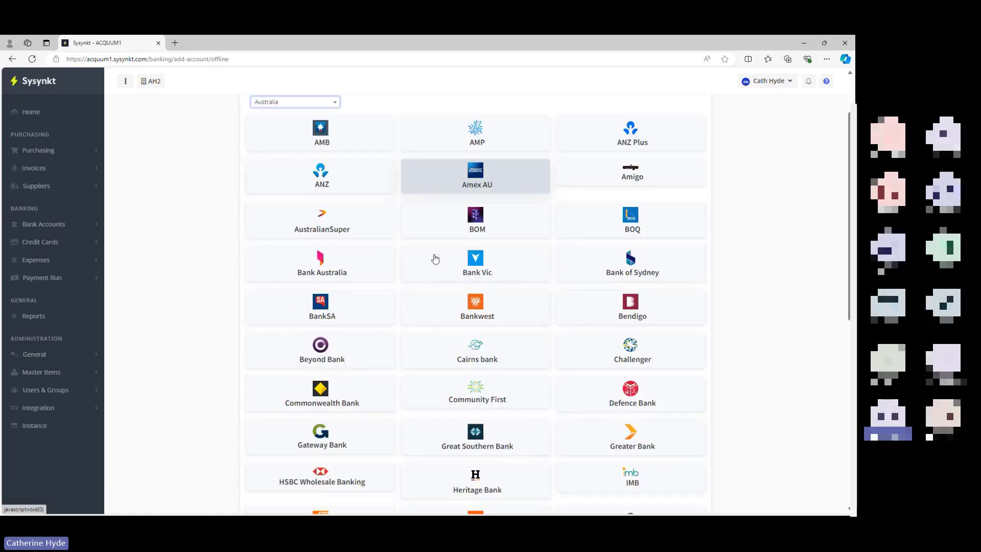
scroll(434, 258, "up", 3)
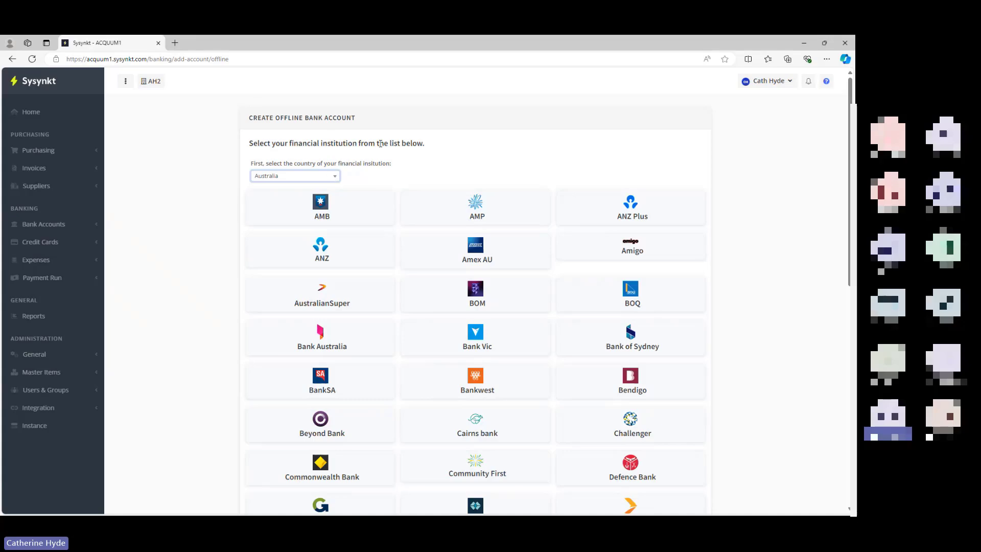
scroll(331, 180, "down", 5)
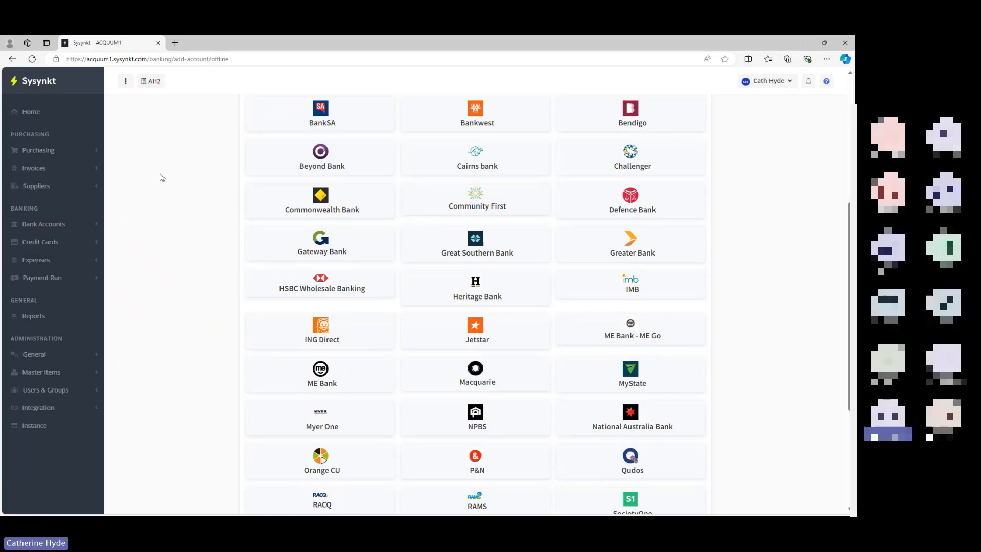
scroll(160, 177, "up", 5)
Open the bank transactions of AcQuum Operating Acct1.
left_click(46, 227)
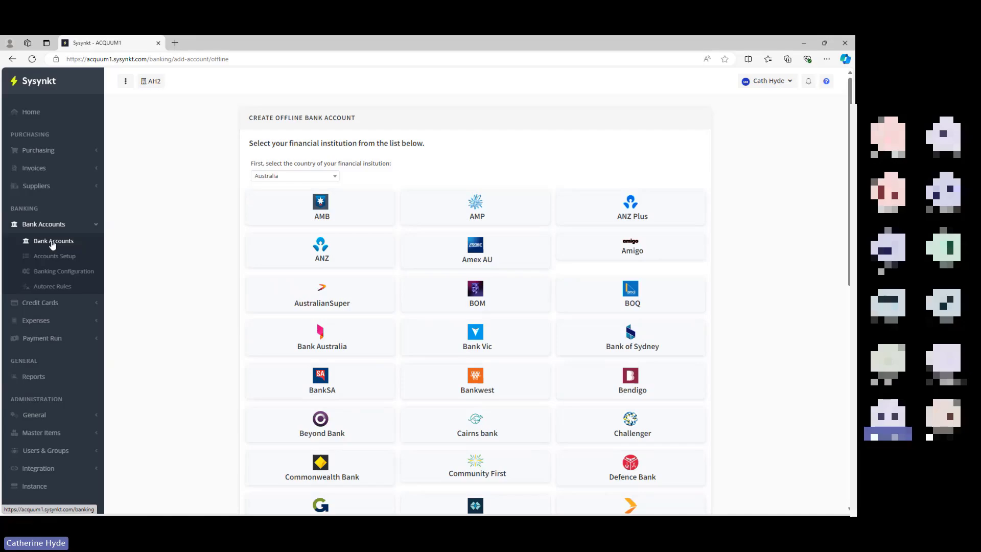
left_click(52, 245)
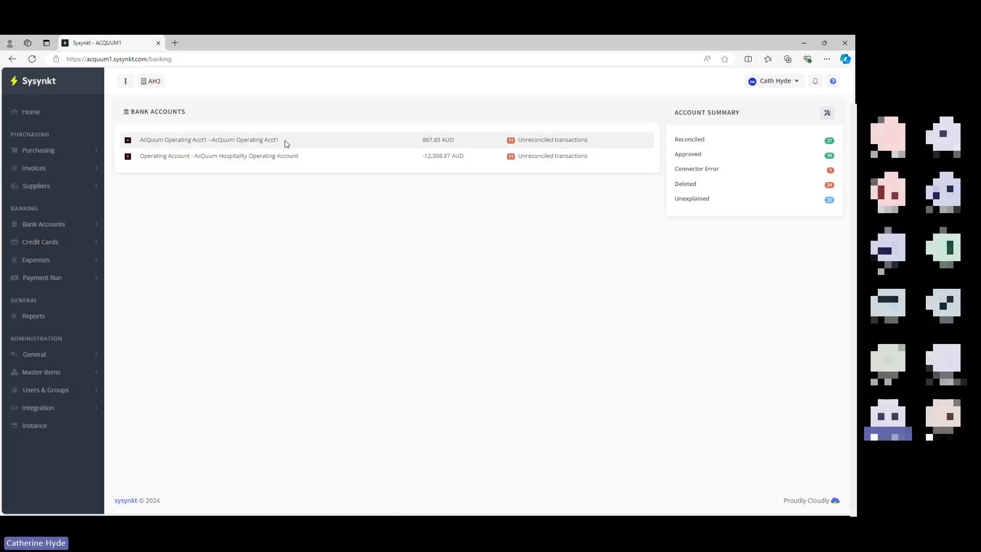
left_click(178, 142)
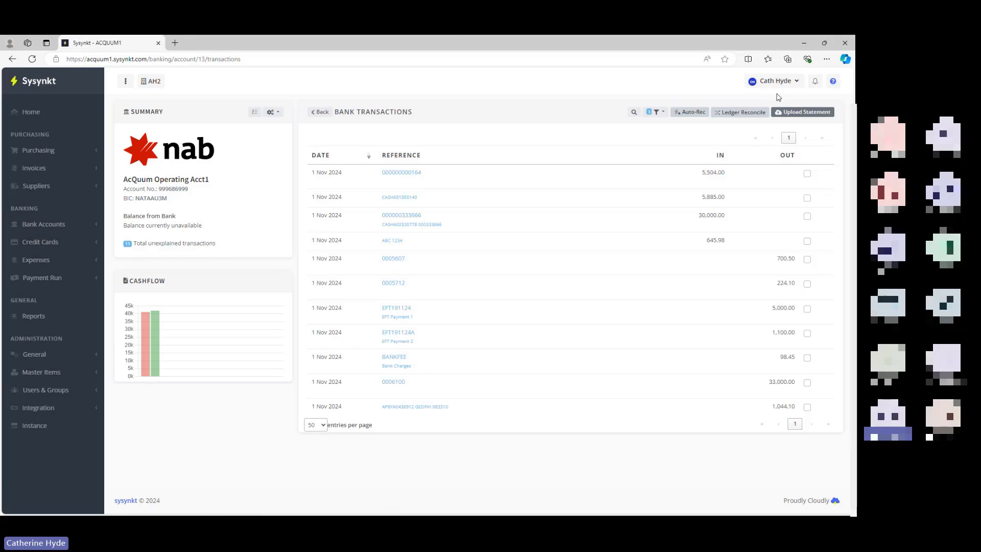
Upload the statement file "Statement 01112024 NAI_Acct1.txt" and return to the transactions of AcQuum Operating Acct1.
left_click(798, 115)
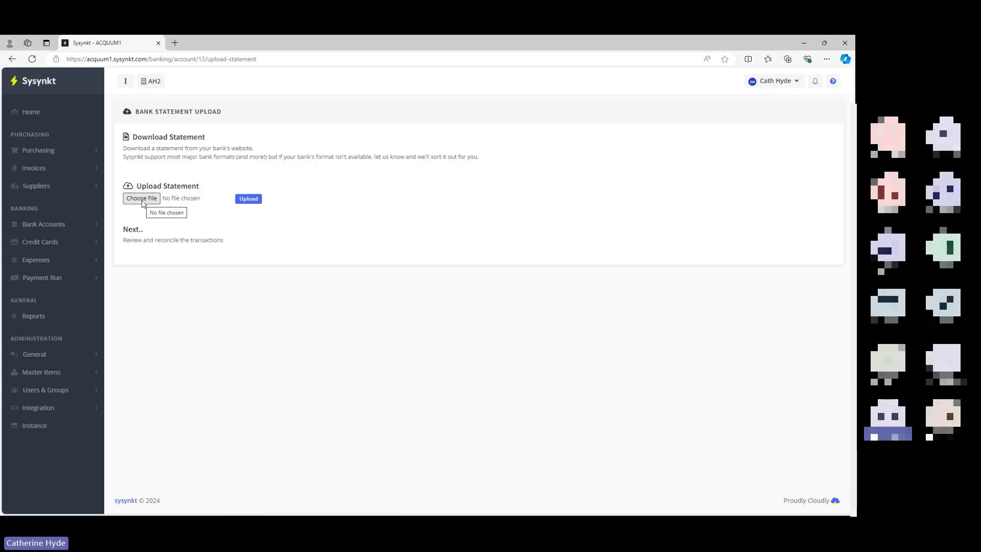
left_click(143, 201)
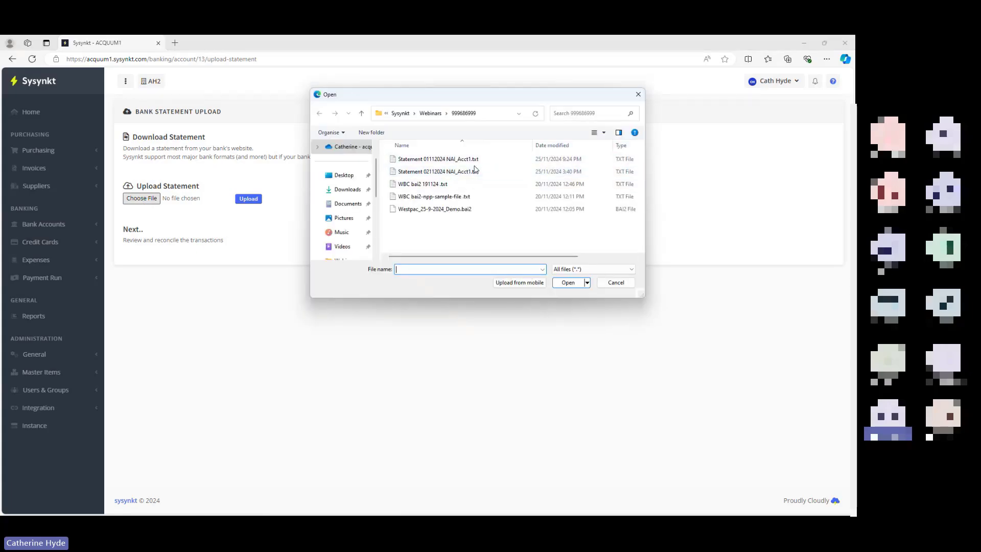
left_click(431, 160)
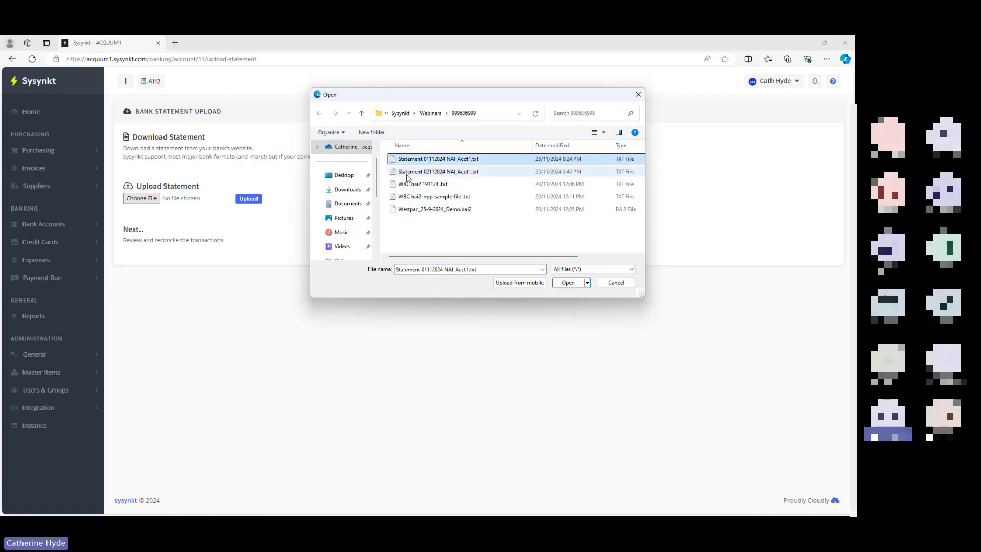
left_click(569, 283)
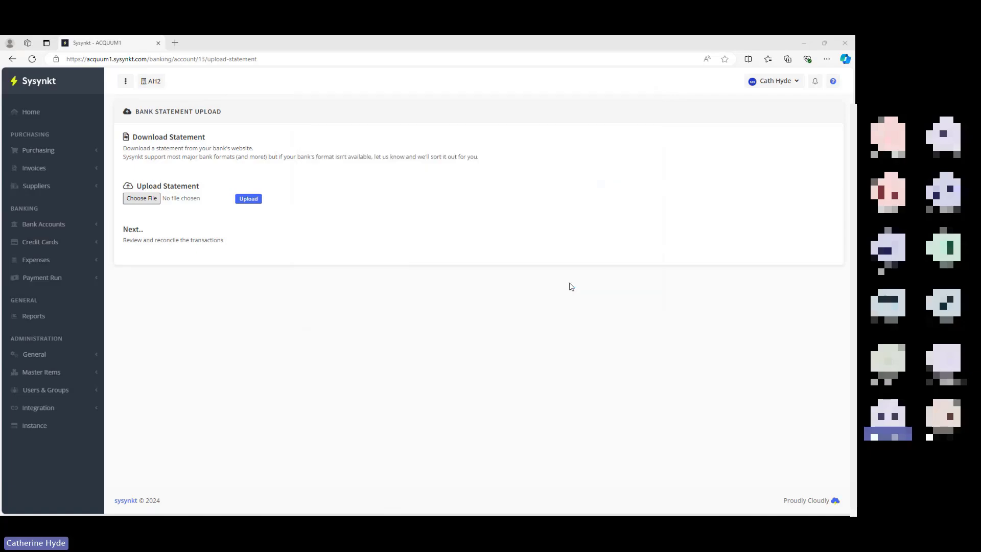
left_click(248, 201)
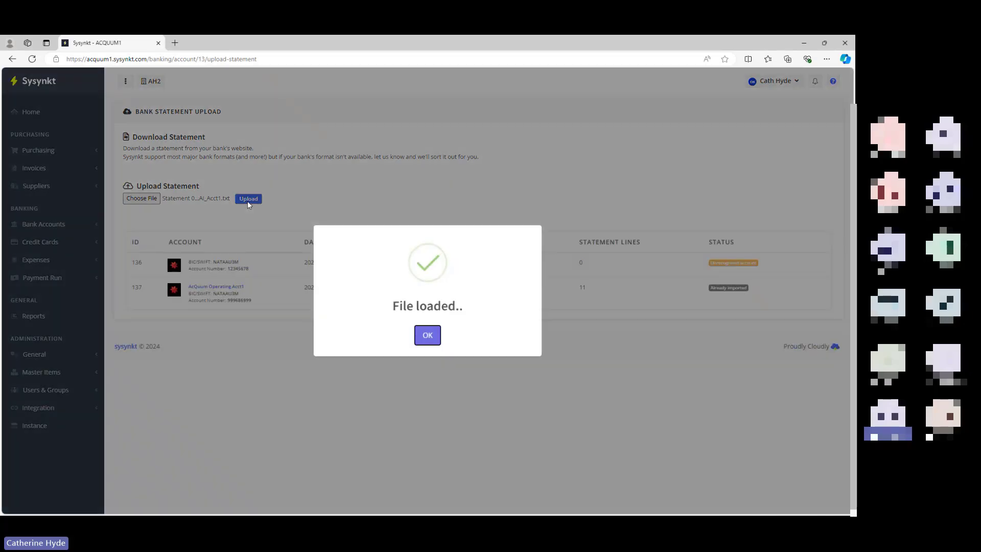
left_click(428, 335)
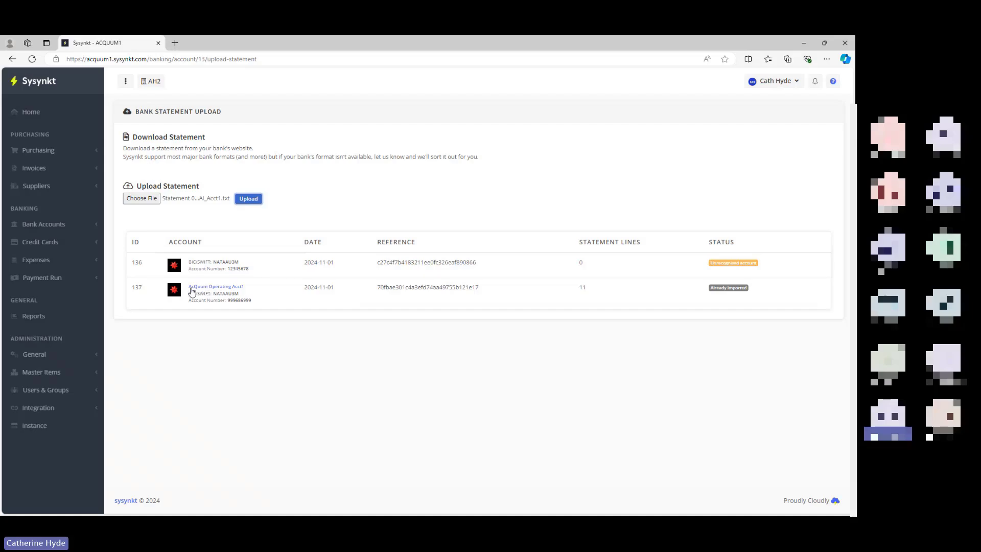
left_click(217, 293)
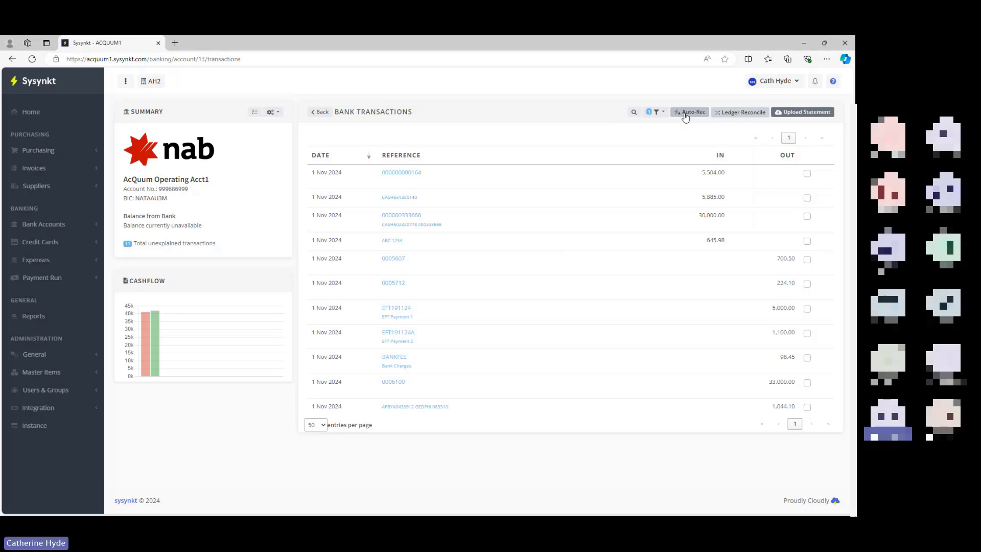
Open the Bank Charges auto-reconcile rule and examine its search criteria, accounts and reconciliation action.
left_click(43, 228)
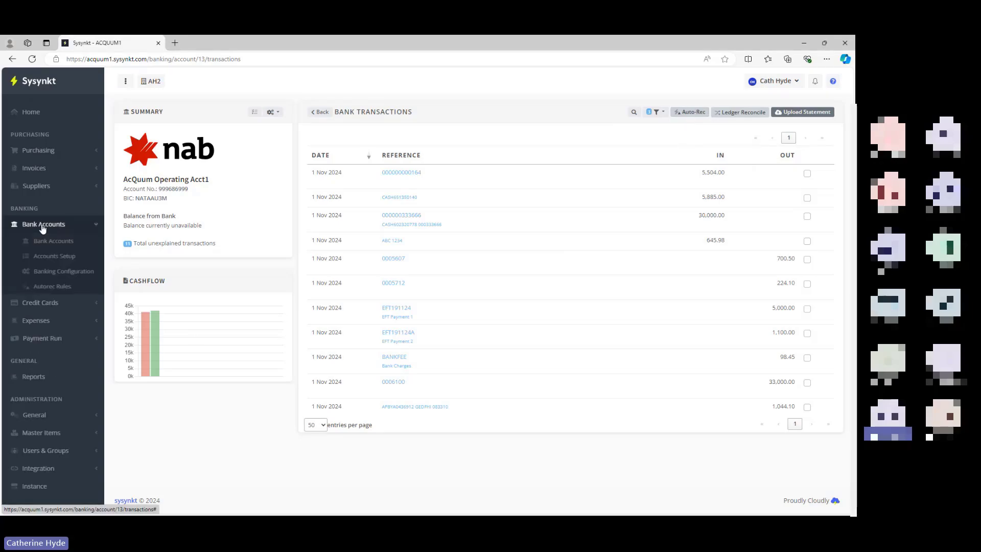
left_click(50, 287)
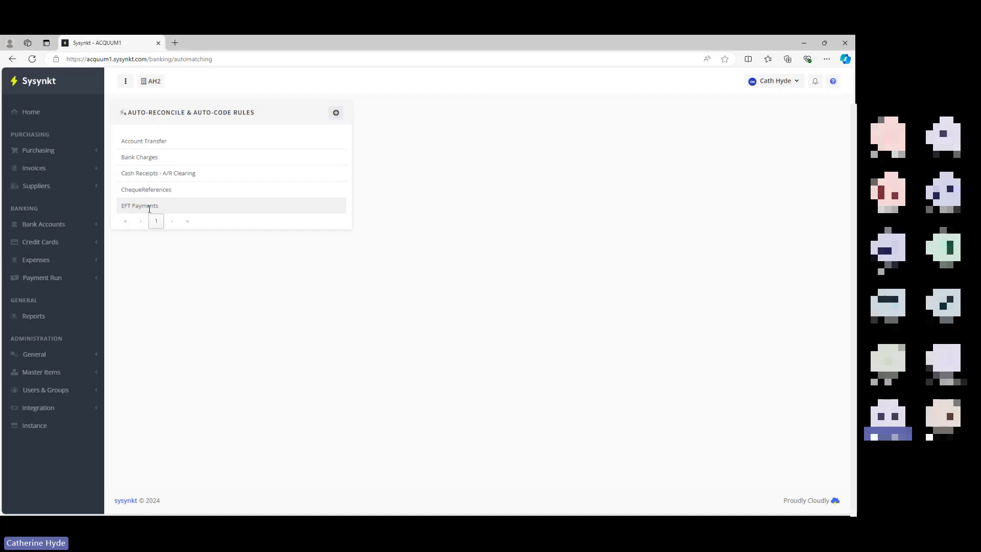
left_click(135, 157)
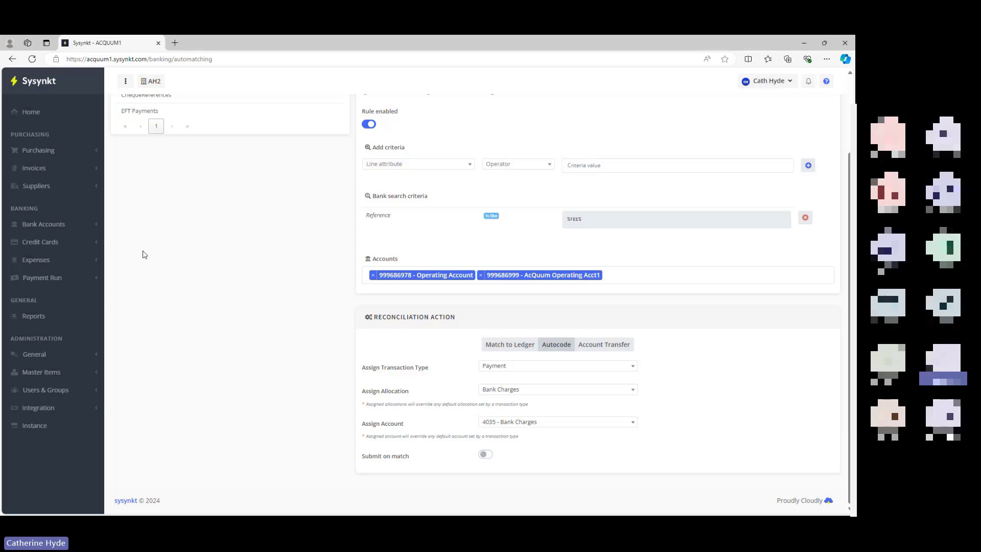
Run Auto-Rec on the AcQuum Operating Acct1 transactions with all matching rules selected and no date limits, and reload the page.
left_click(39, 229)
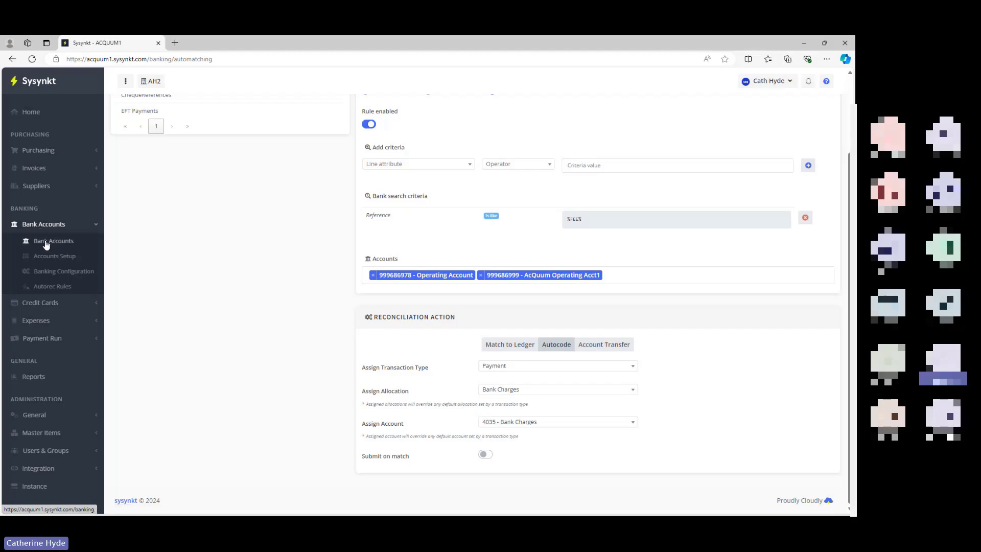
left_click(47, 245)
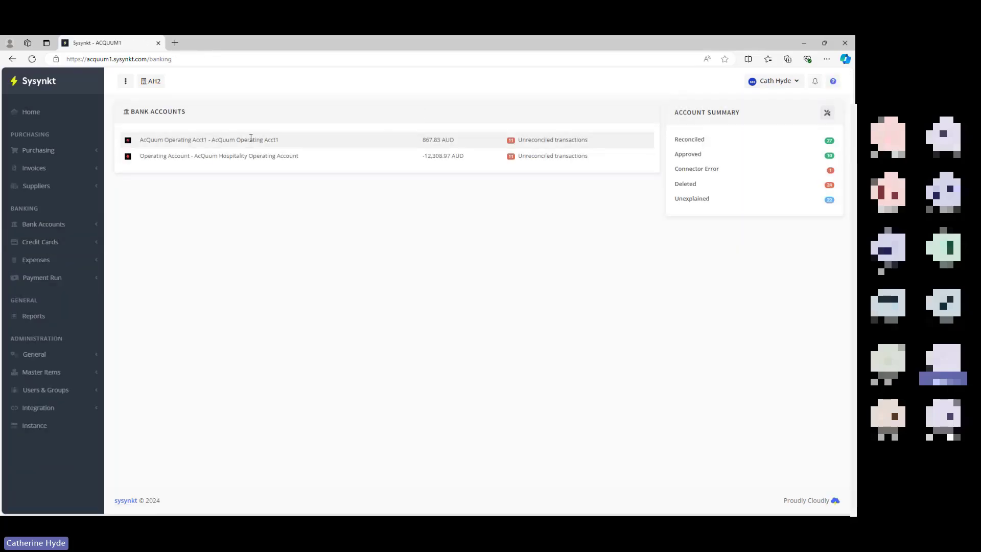
left_click(253, 139)
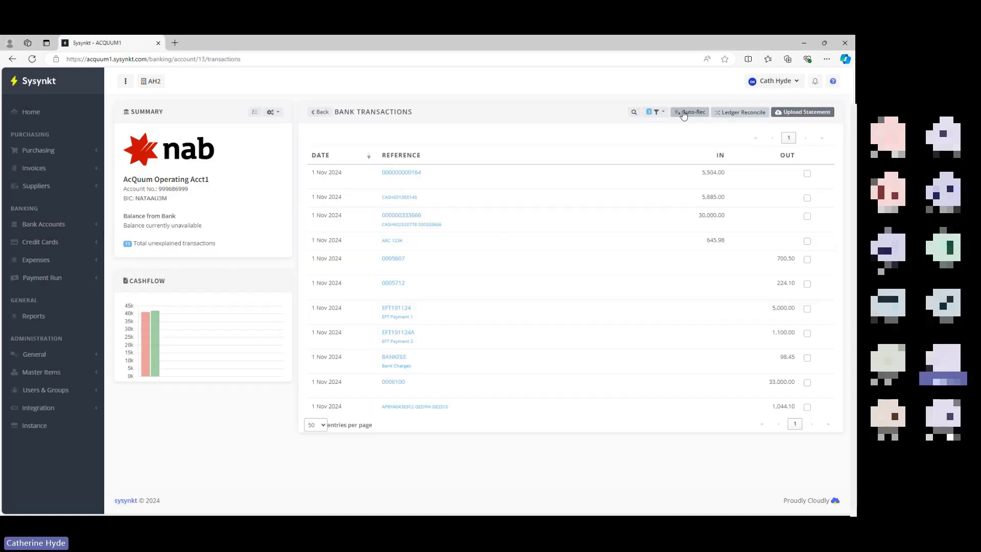
left_click(687, 114)
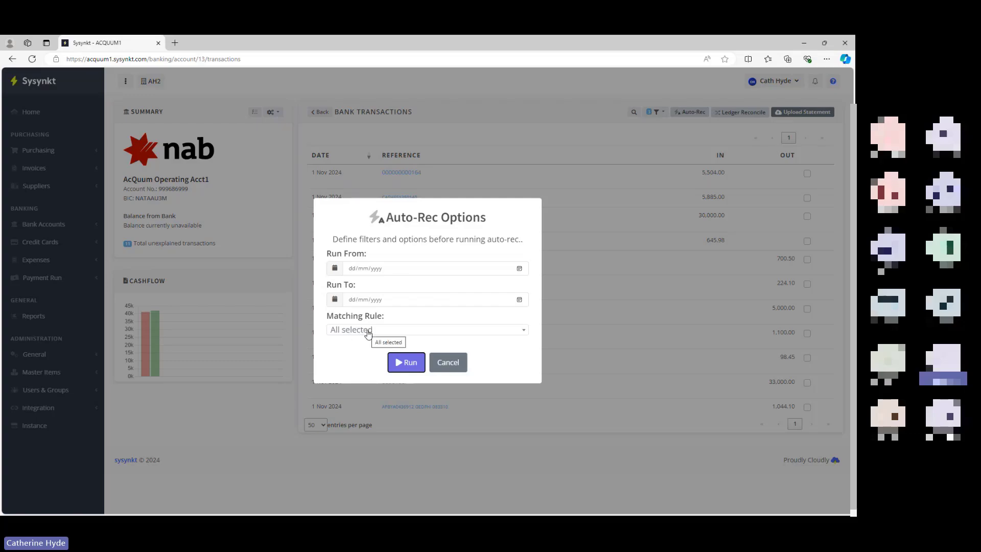
left_click(408, 363)
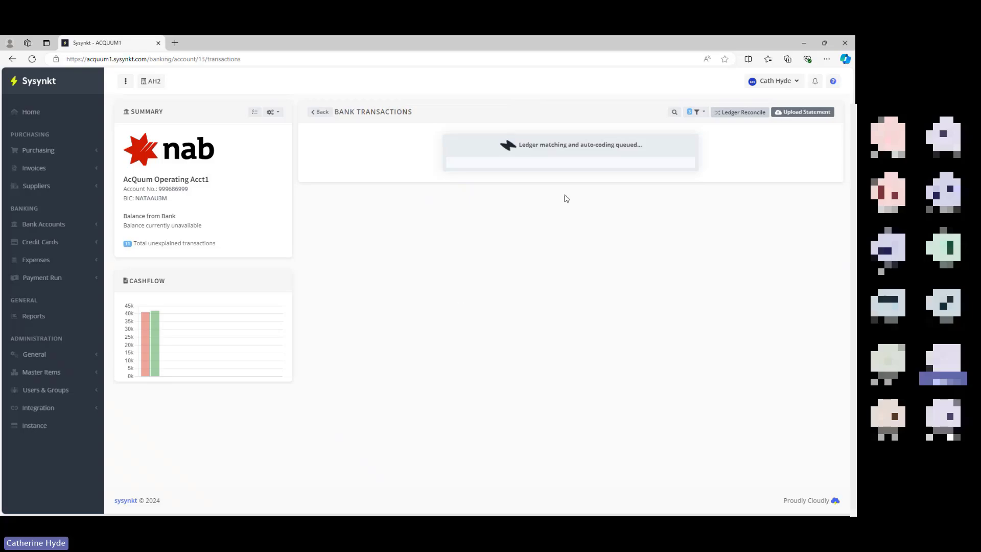
left_click_drag(548, 146, 488, 147)
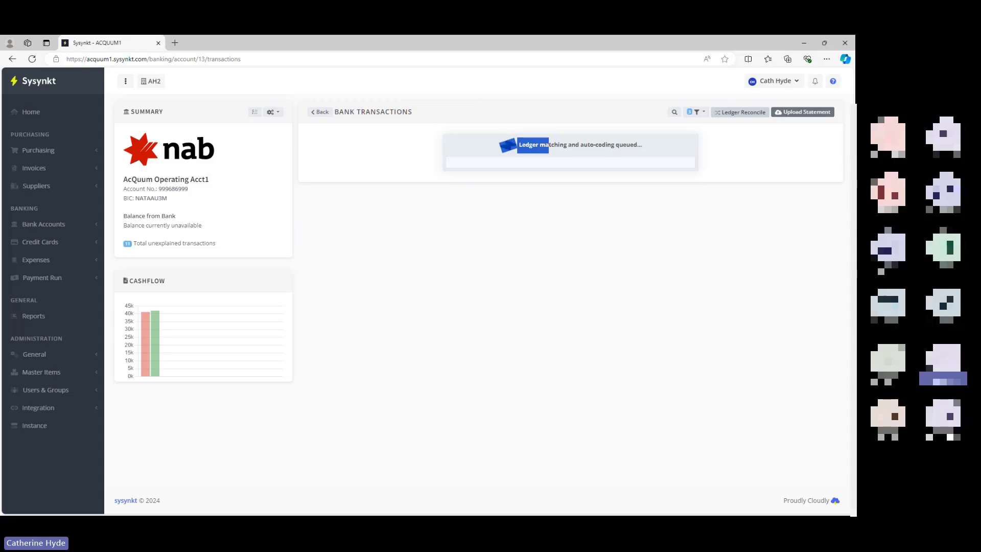
left_click(33, 59)
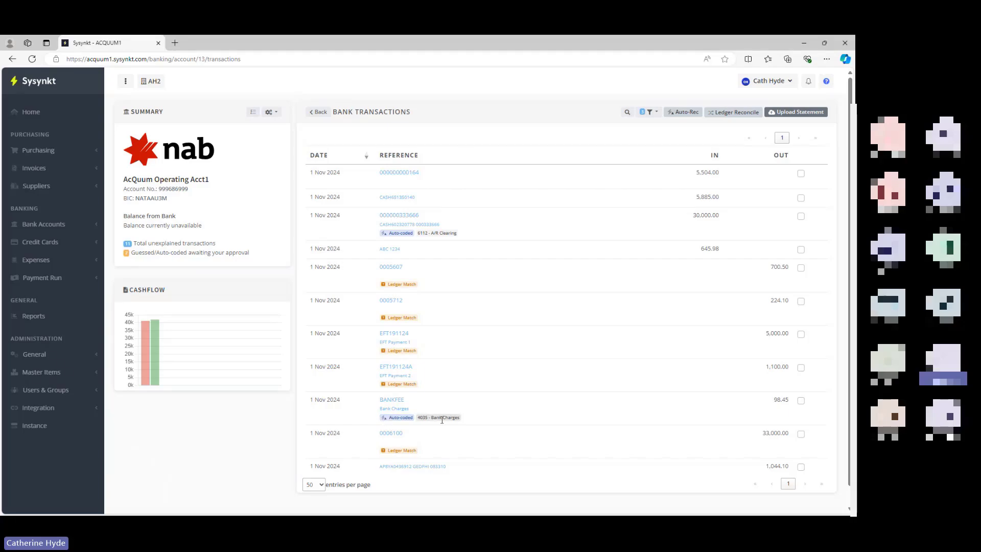
Expand the 5,885.00 and 5,504.00 receipts to examine their transaction type and customer fields.
left_click(434, 198)
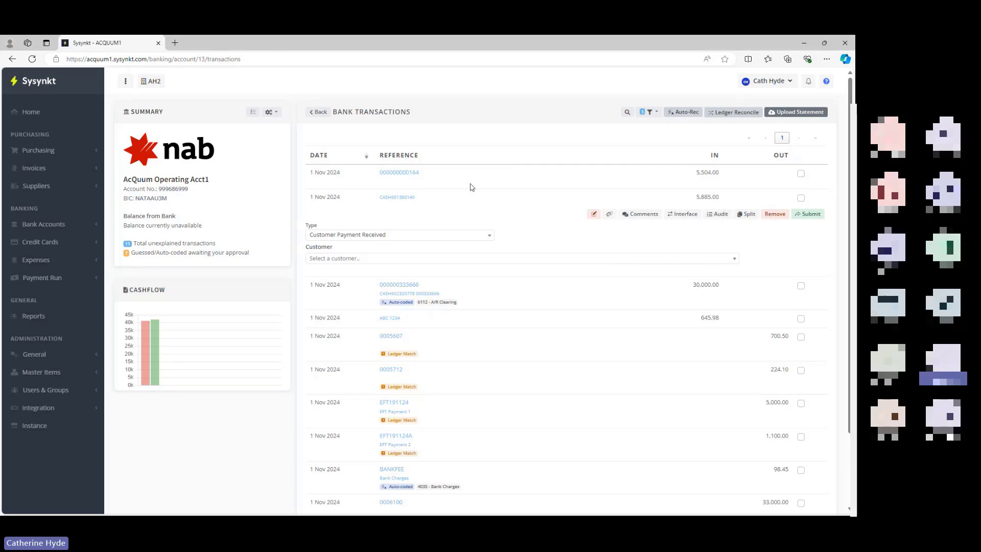
left_click(452, 176)
left_click_drag(277, 189, 292, 197)
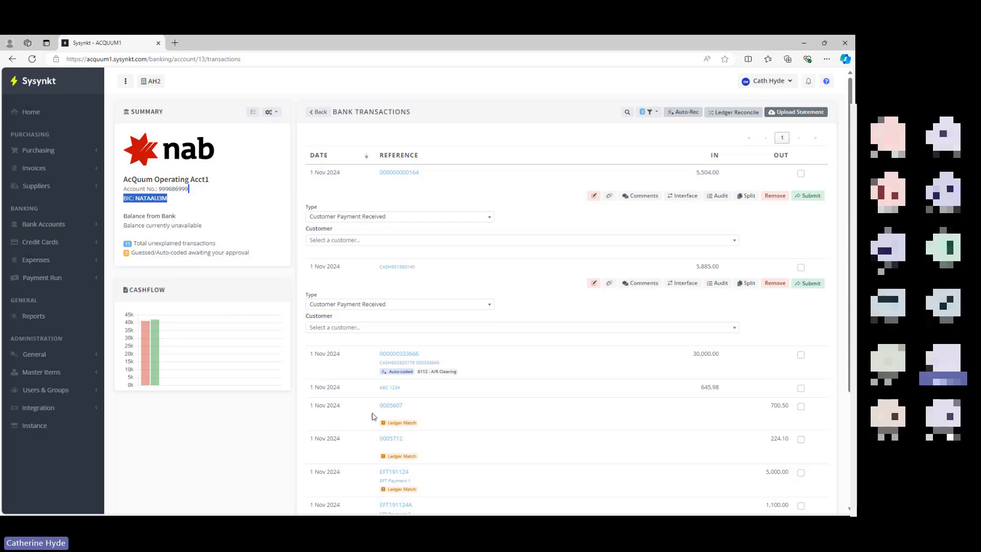
Expand the ledger-matched 700.50 cheque payment and 5,000.00 EFT payment to examine the applied rules and ledger lines.
left_click(404, 424)
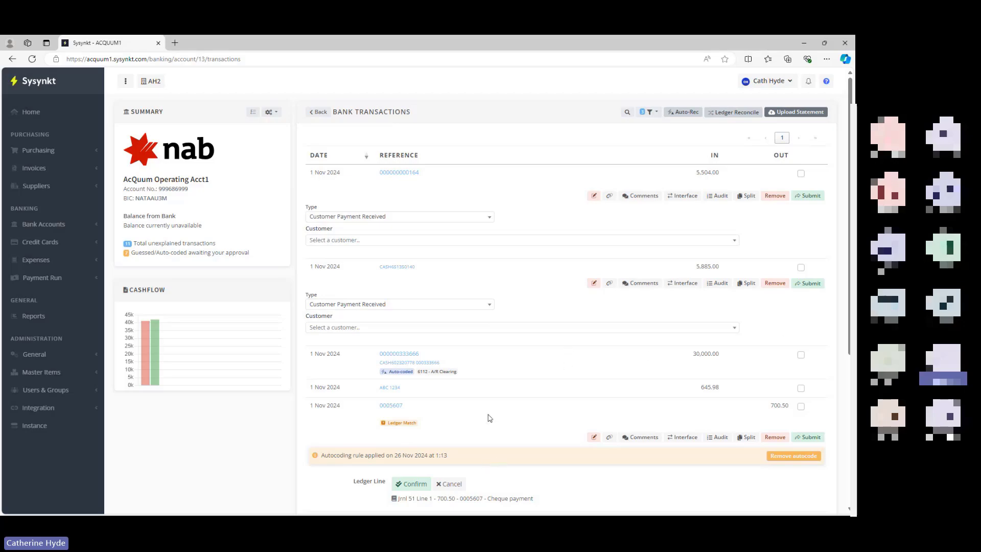
scroll(489, 418, "down", 3)
scroll(490, 417, "down", 1)
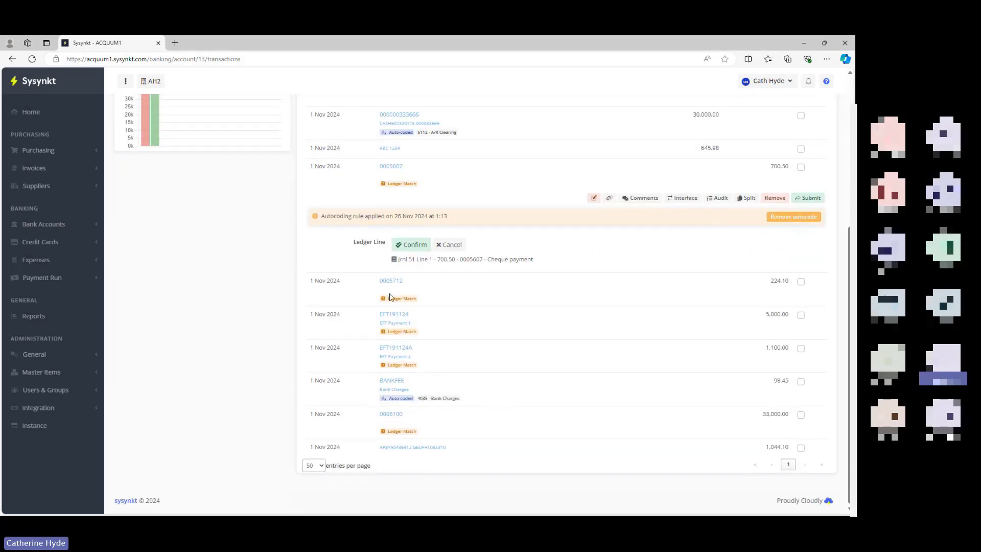
left_click(399, 331)
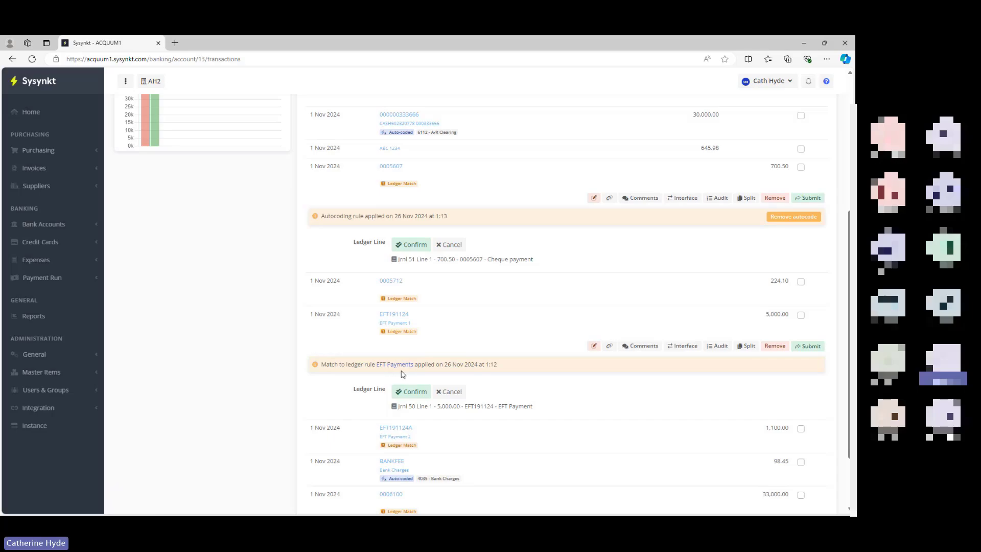
scroll(488, 330, "up", 5)
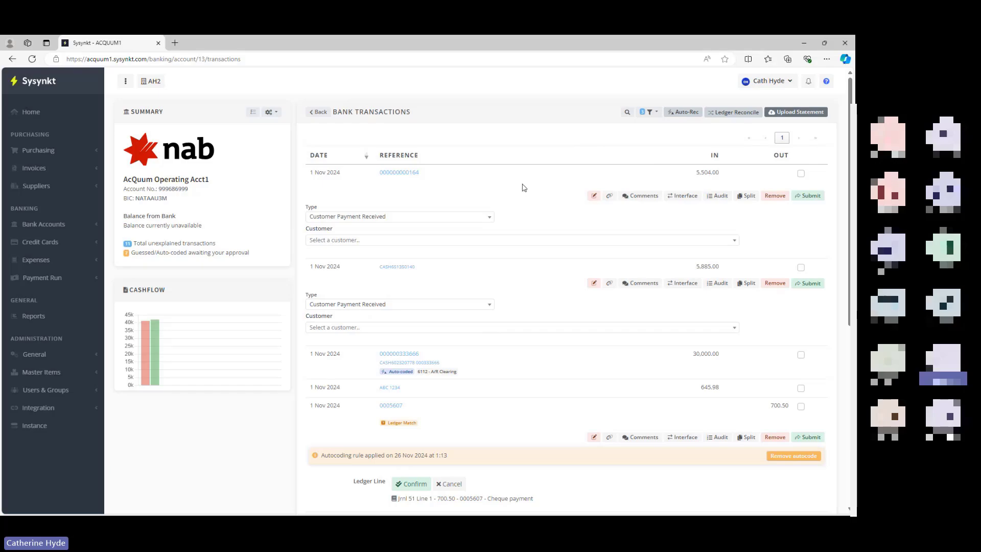
Open the ledger reconciliation, select the five ledger-matched cheque and EFT payments in the bank transactions, and confirm their ledger matches.
left_click(738, 113)
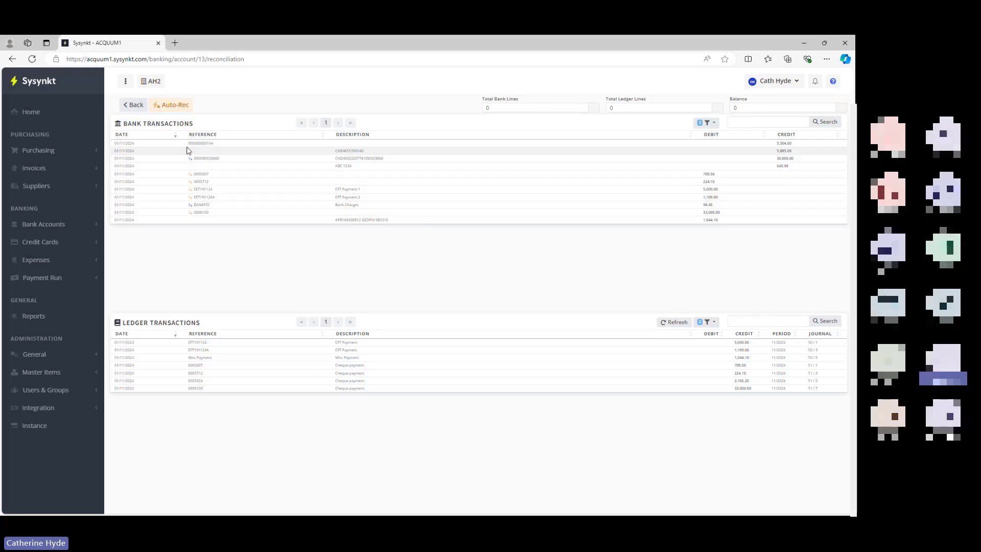
left_click(199, 174)
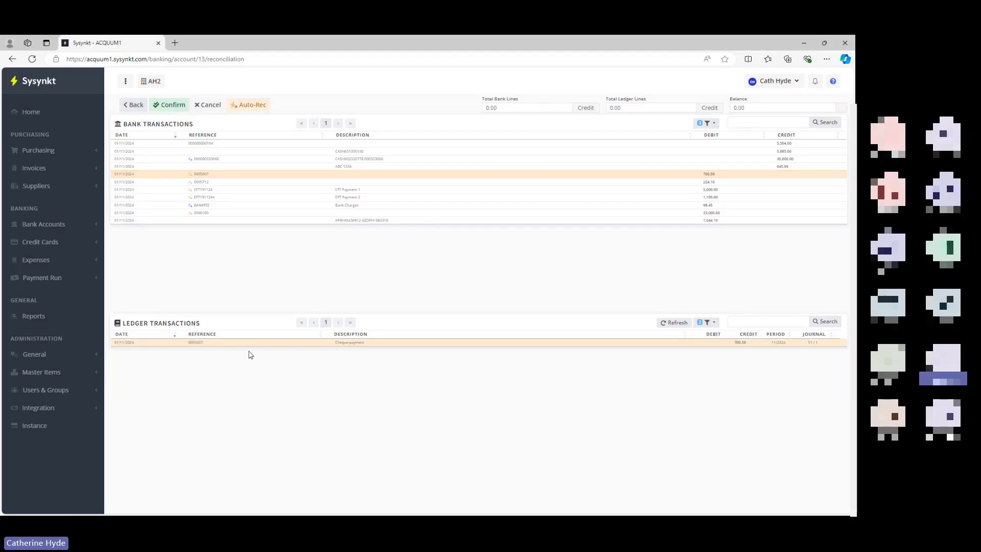
left_click(202, 182)
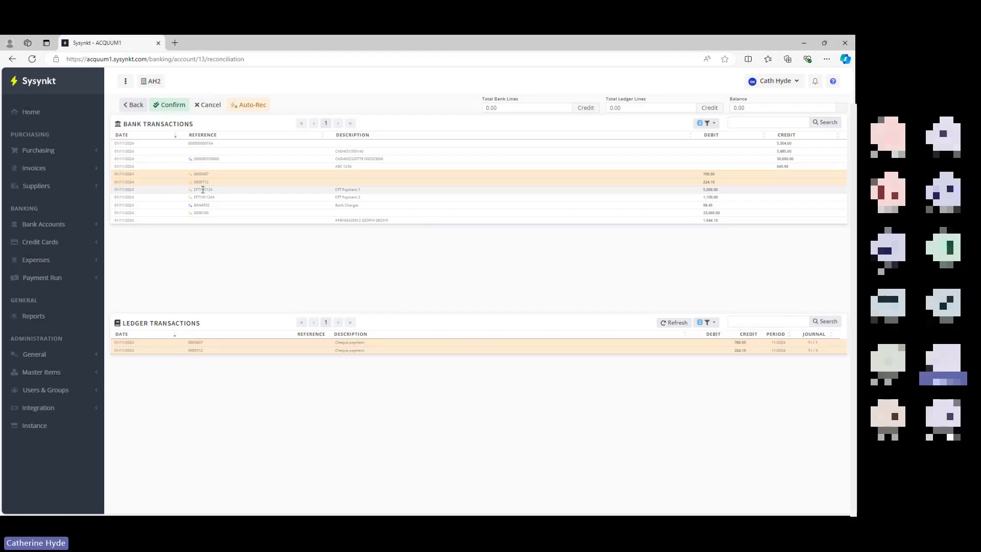
left_click(202, 190)
left_click(202, 197)
left_click(201, 213)
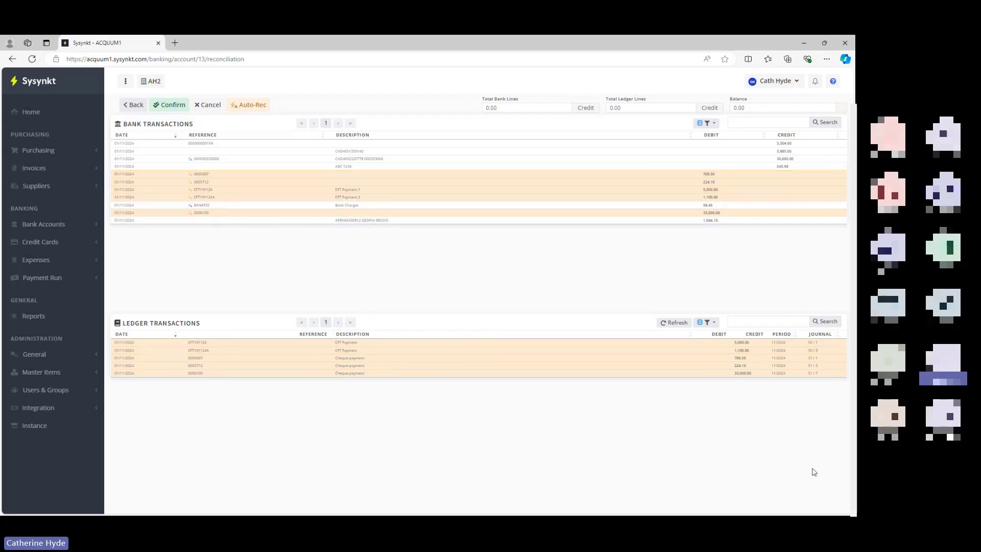
left_click(166, 105)
left_click(166, 107)
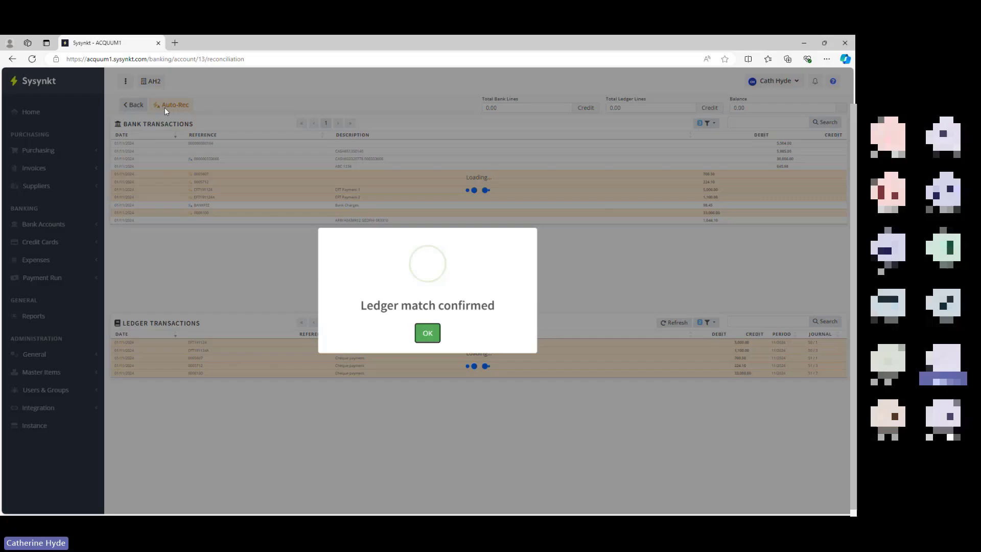
left_click(426, 341)
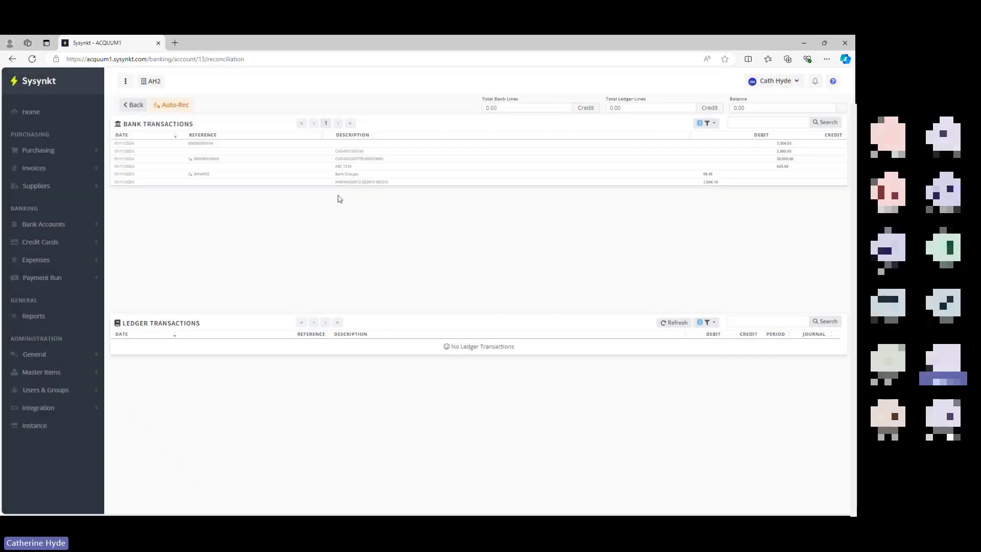
Examine the status filter options available for the bank transactions and for the ledger transactions.
left_click(708, 125)
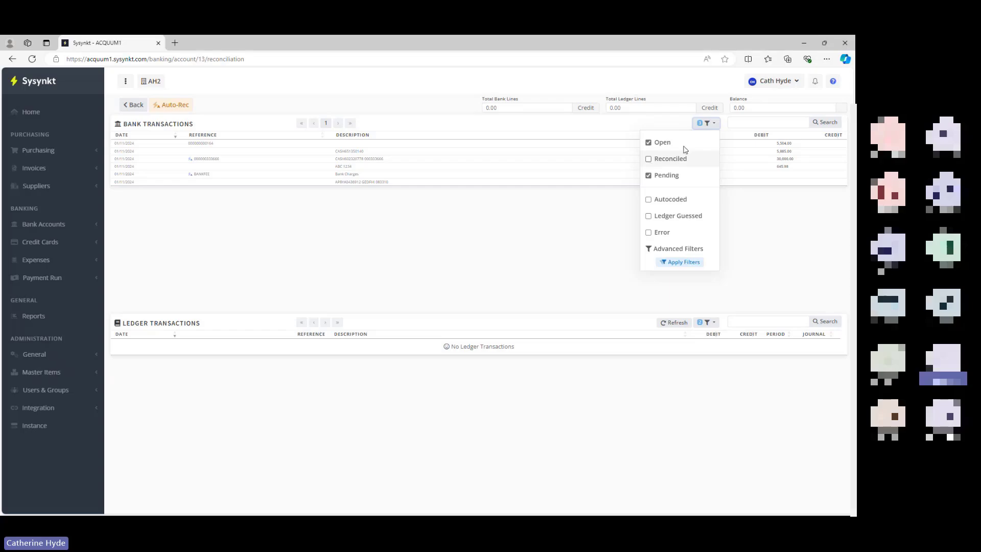
left_click(491, 238)
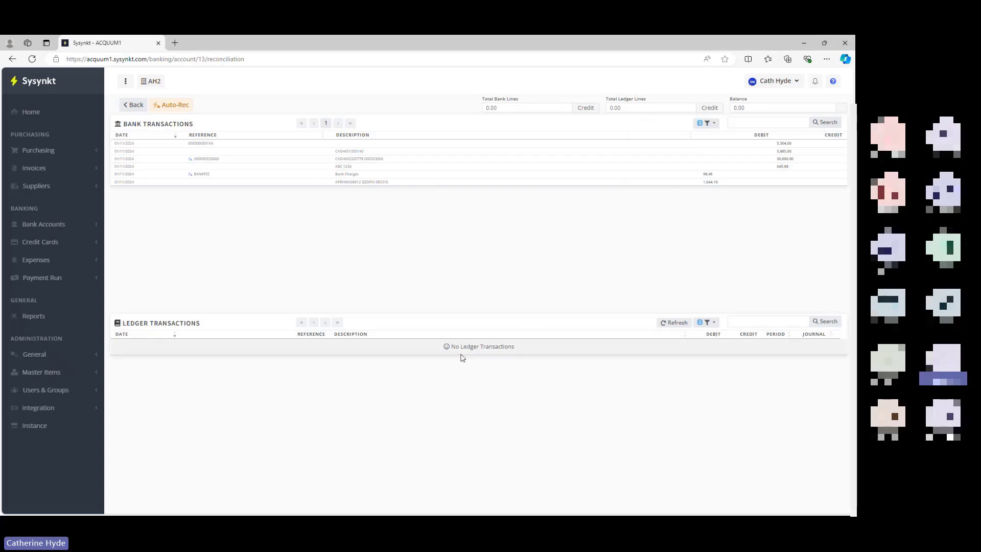
left_click(710, 323)
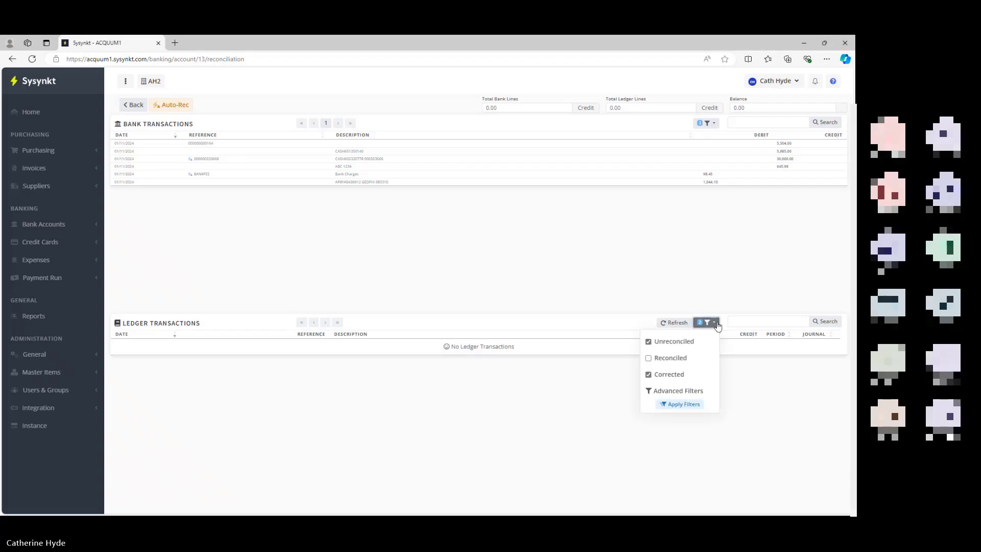
left_click(628, 277)
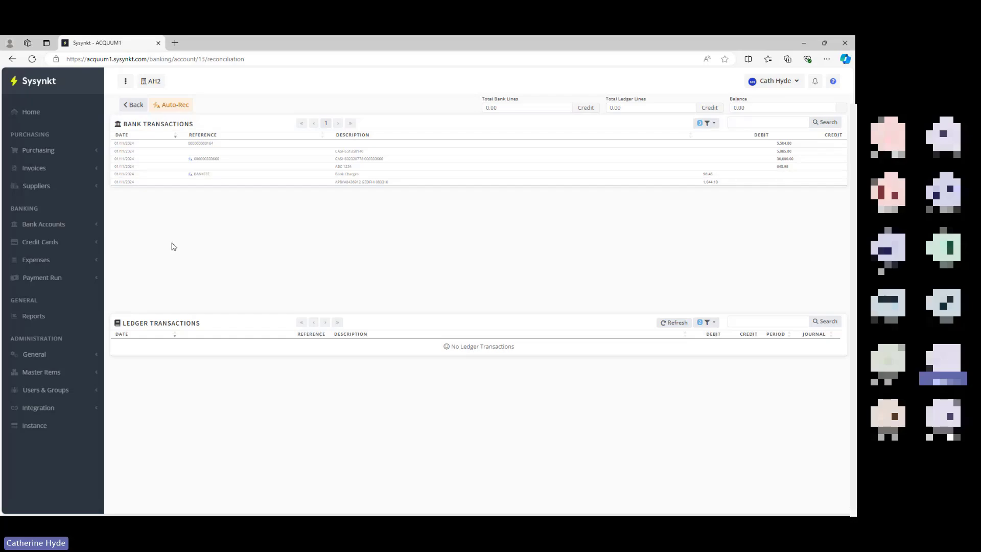
Return to the account's bank transactions, review the auto-coded 30,000.00 A/R Clearing receipt and submit it.
left_click(131, 107)
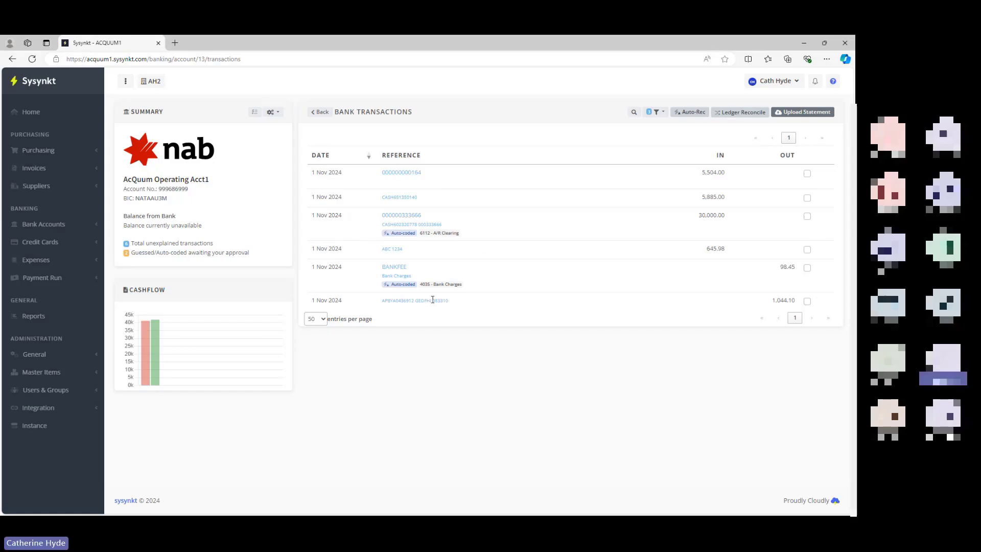
left_click(409, 232)
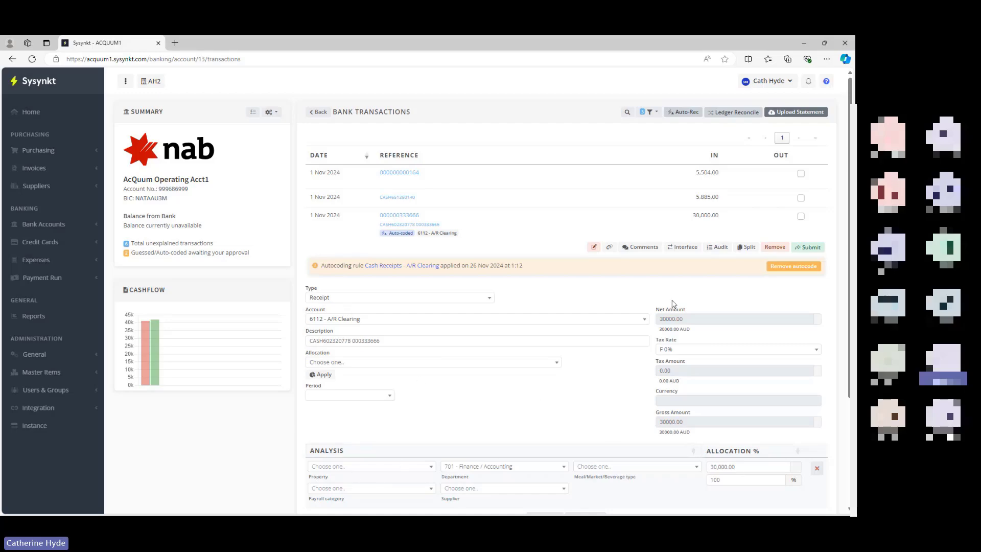
left_click(809, 247)
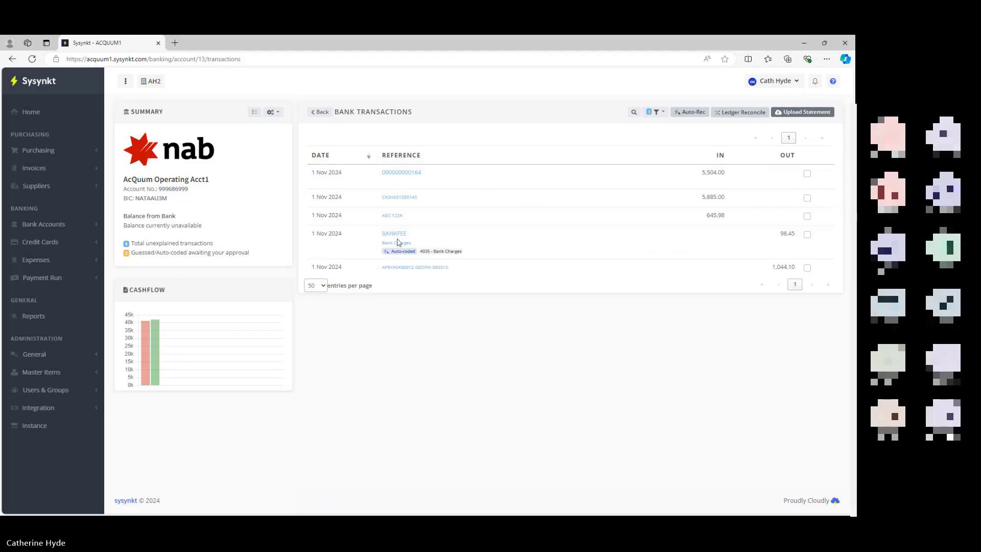
Open the auto-coded 98.45 bank fee payment, review its audit history, and submit it.
left_click(393, 237)
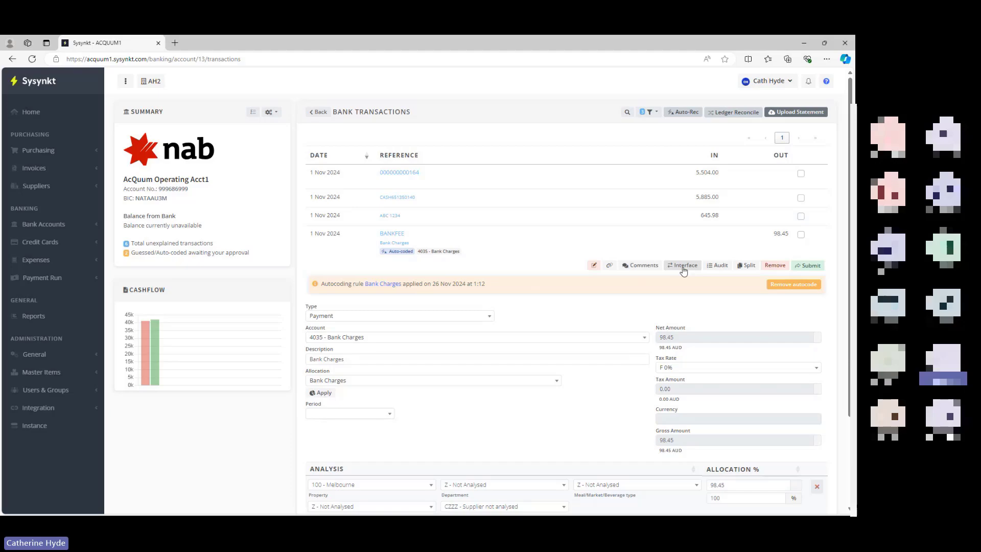
left_click(719, 266)
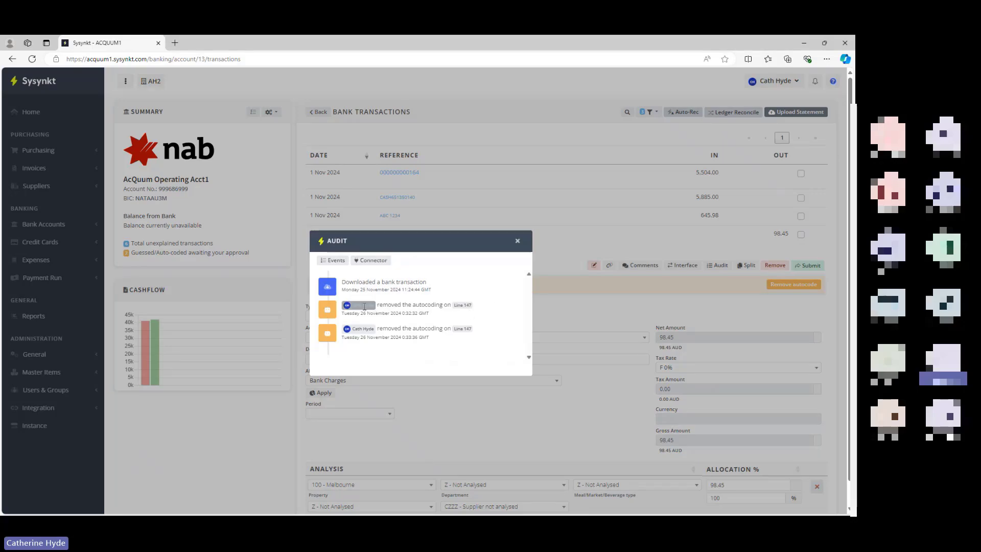
left_click(517, 241)
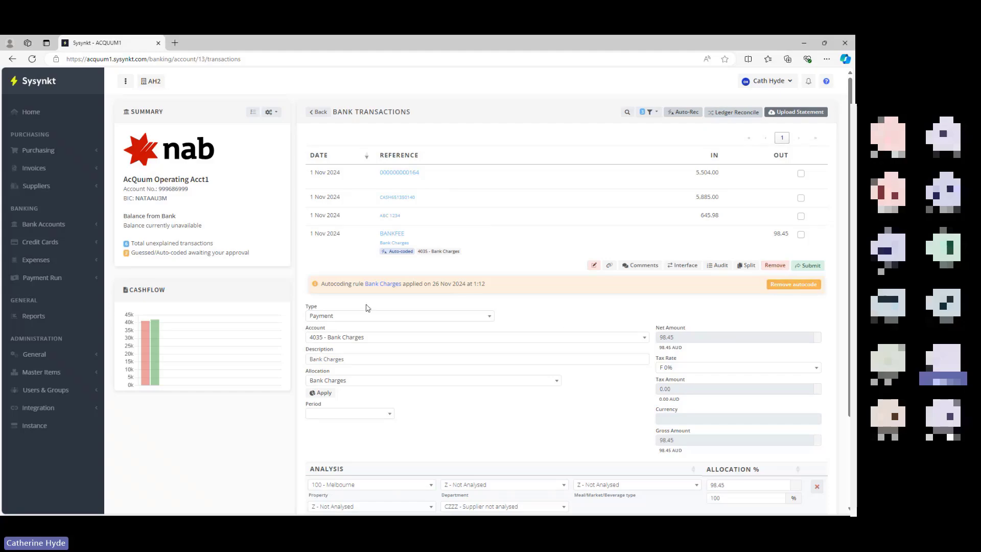
left_click(809, 265)
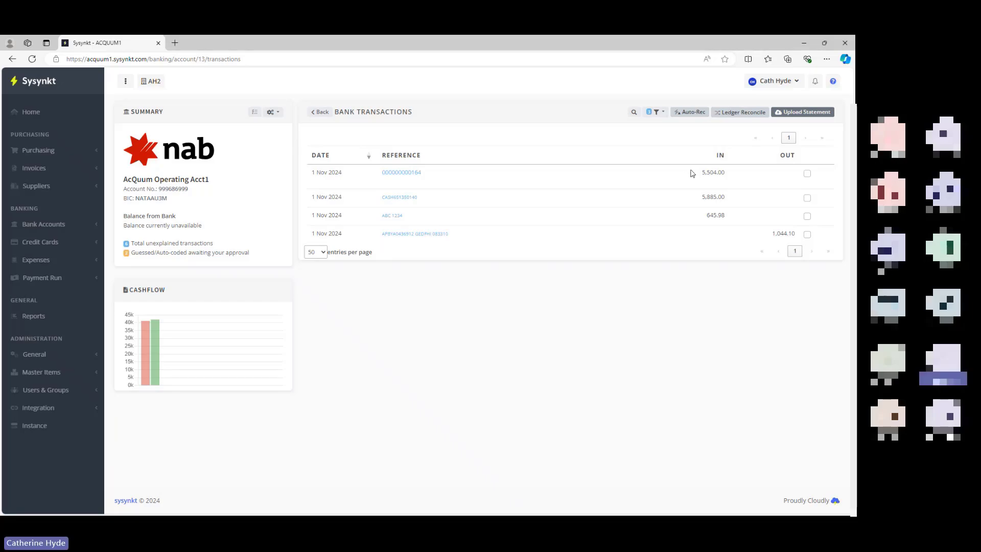
In the ledger reconciliation, search the bank transactions for 1234, clear the search, and sort the ledger transactions by reference.
left_click(751, 114)
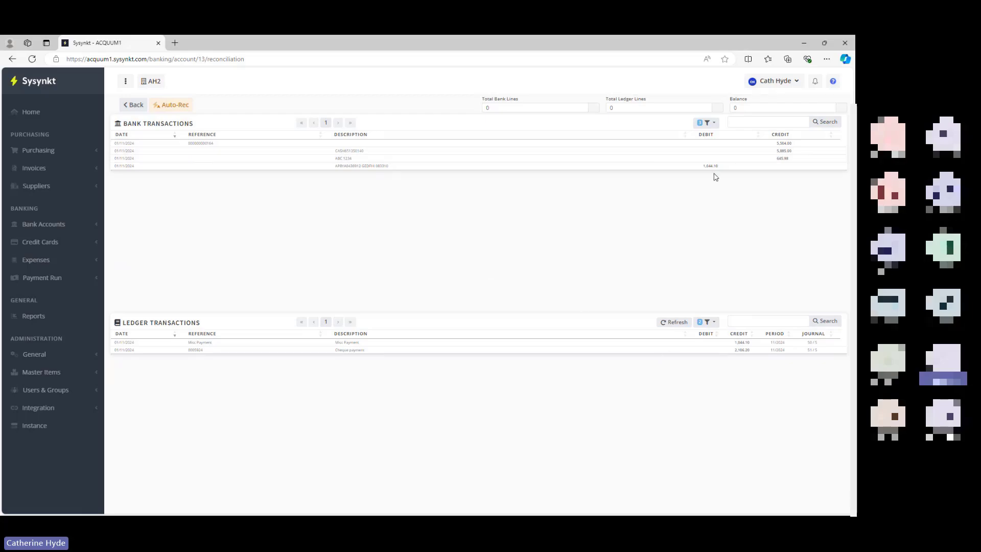
left_click(739, 121)
left_click(825, 123)
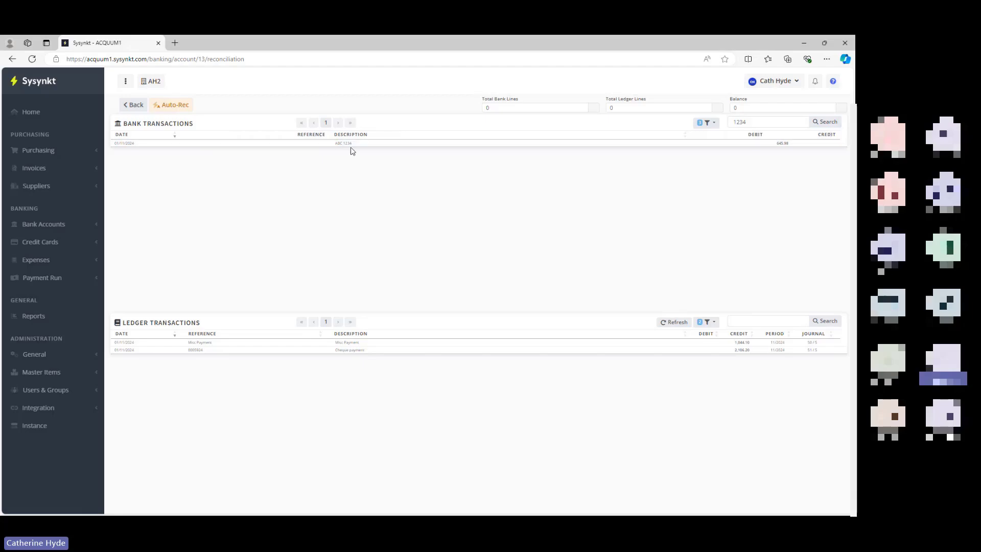
left_click(761, 120)
left_click(319, 337)
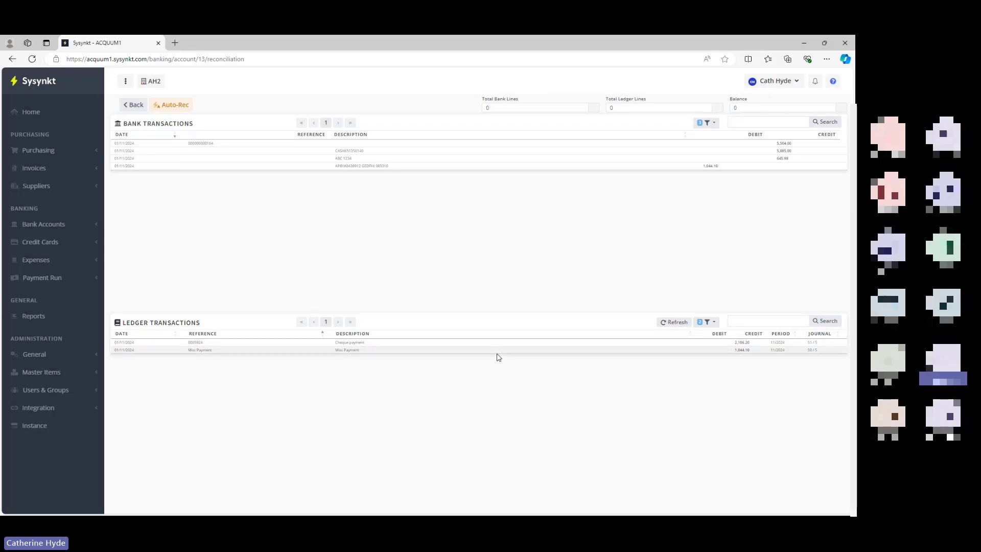
Start an advanced ledger transactions filter with a condition on Date set to After.
left_click(718, 324)
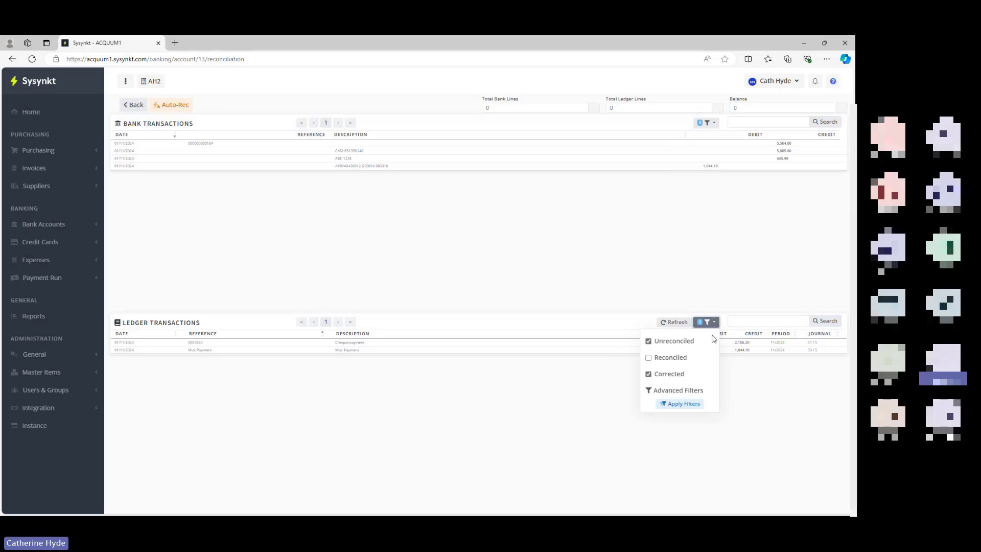
left_click(686, 391)
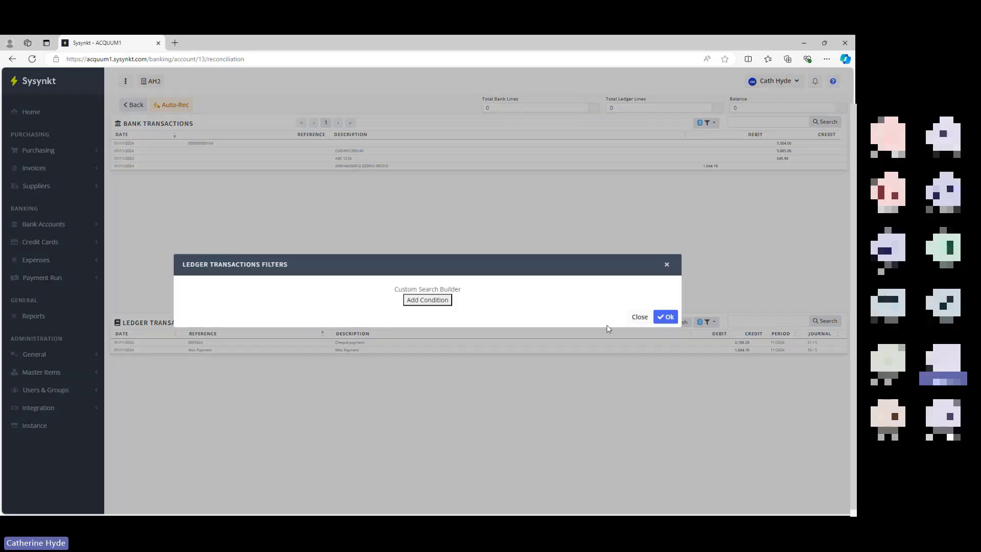
left_click(446, 305)
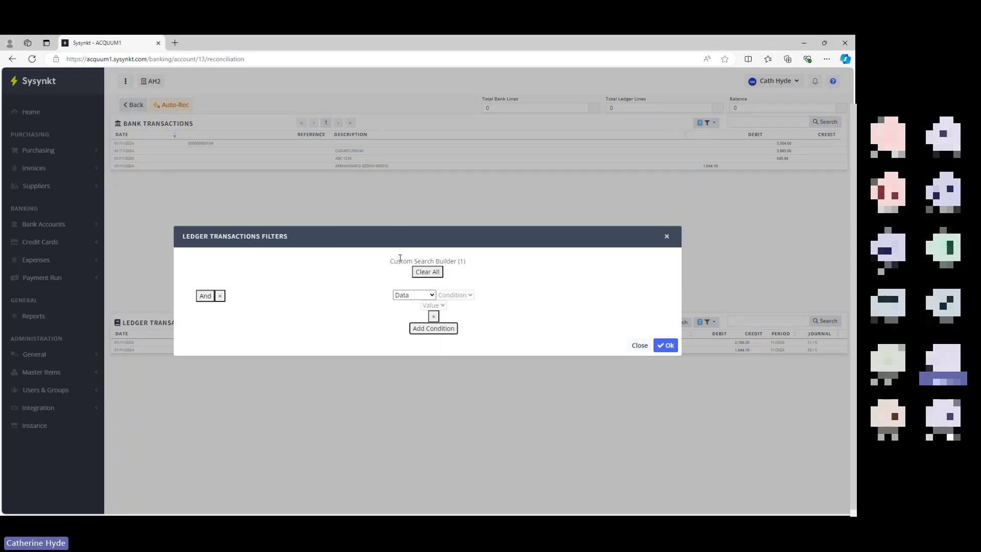
left_click(432, 295)
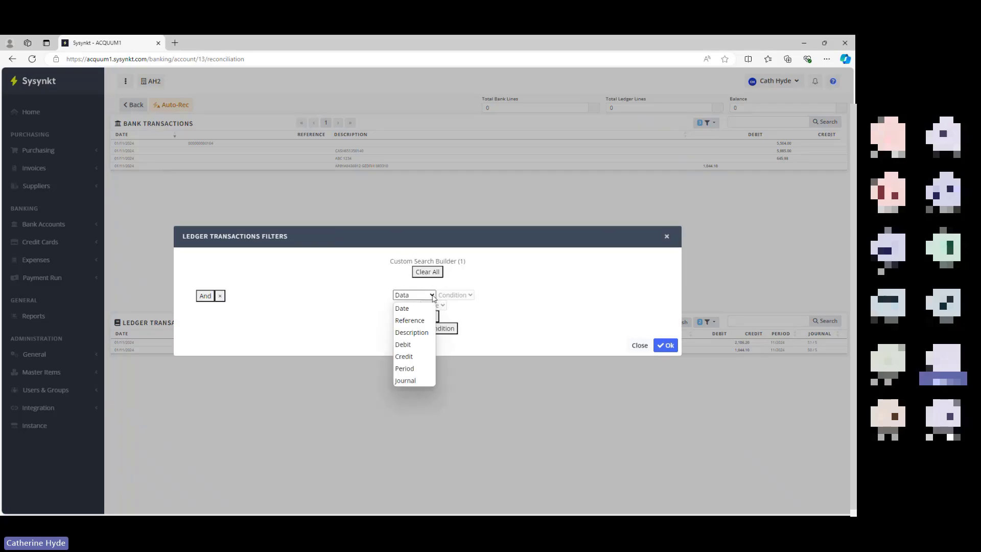
left_click(400, 309)
left_click(463, 300)
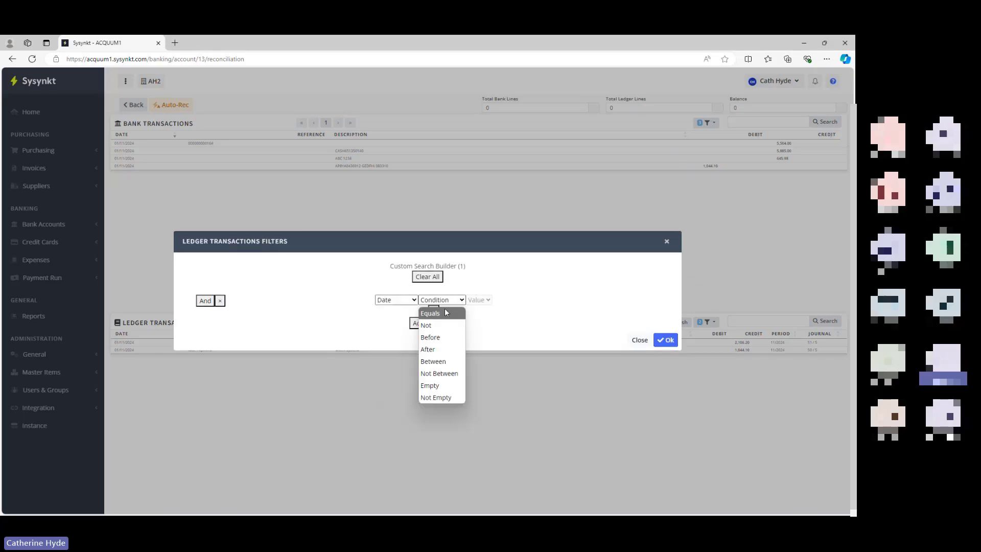
left_click(431, 350)
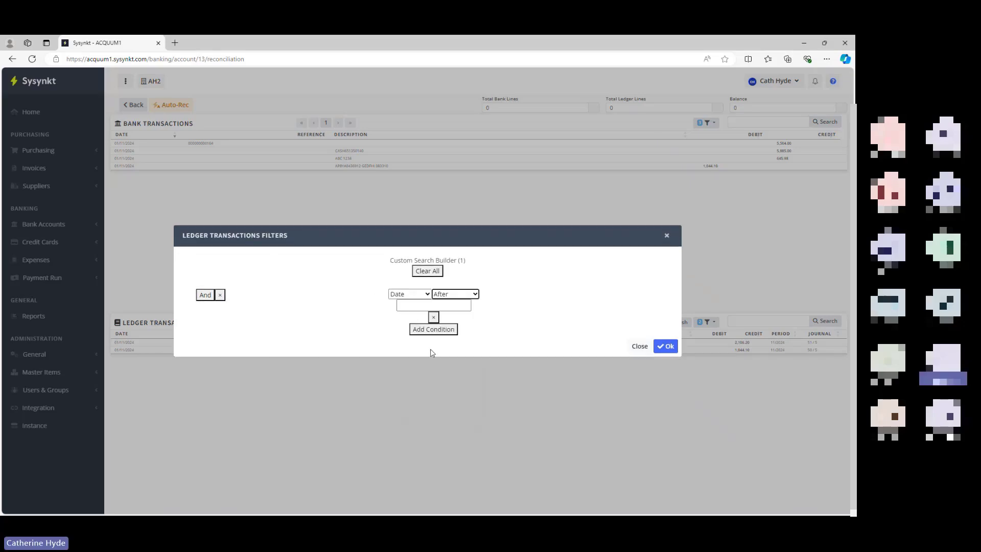
left_click(413, 304)
left_click(413, 306)
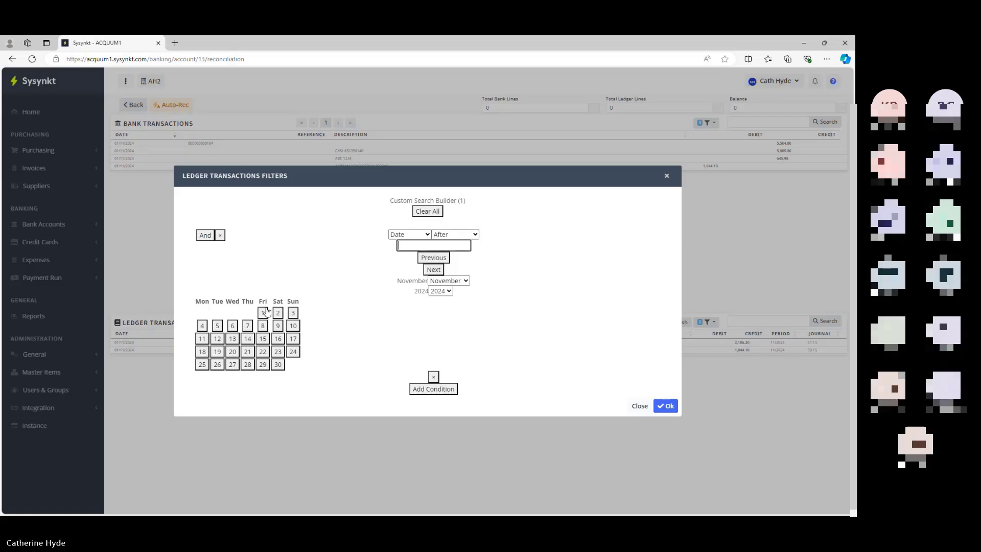
Change the ledger filter's date condition to Before 2024-11-02.
left_click(475, 236)
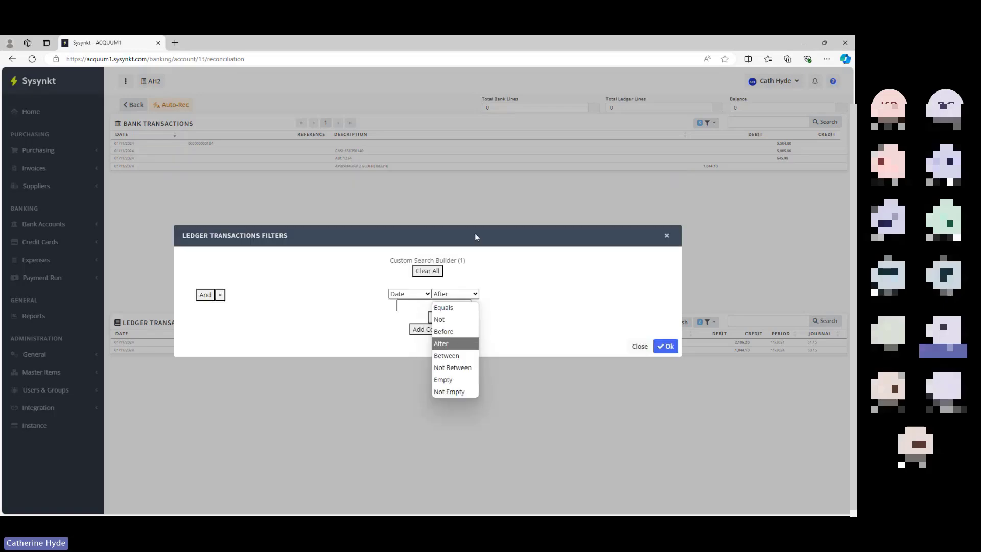
left_click(447, 335)
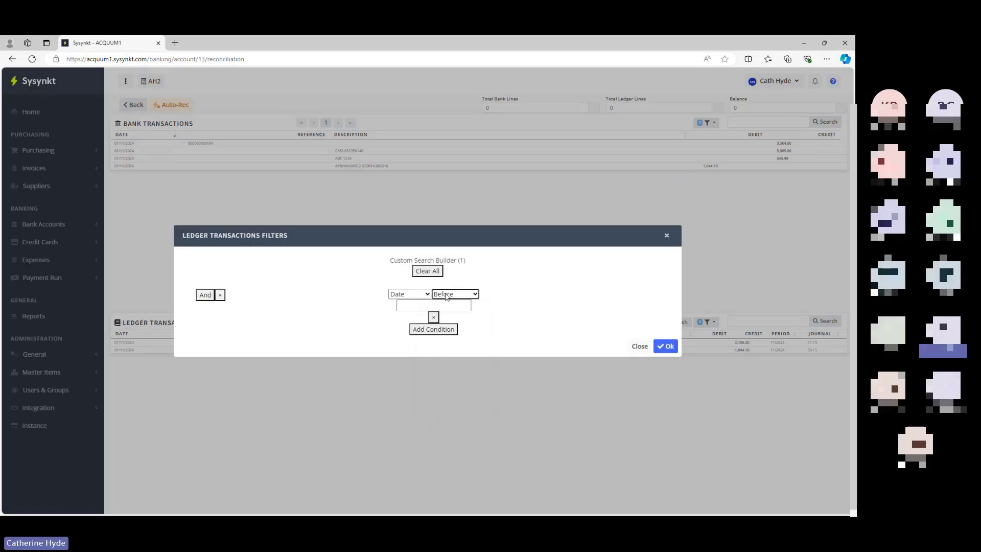
left_click(441, 305)
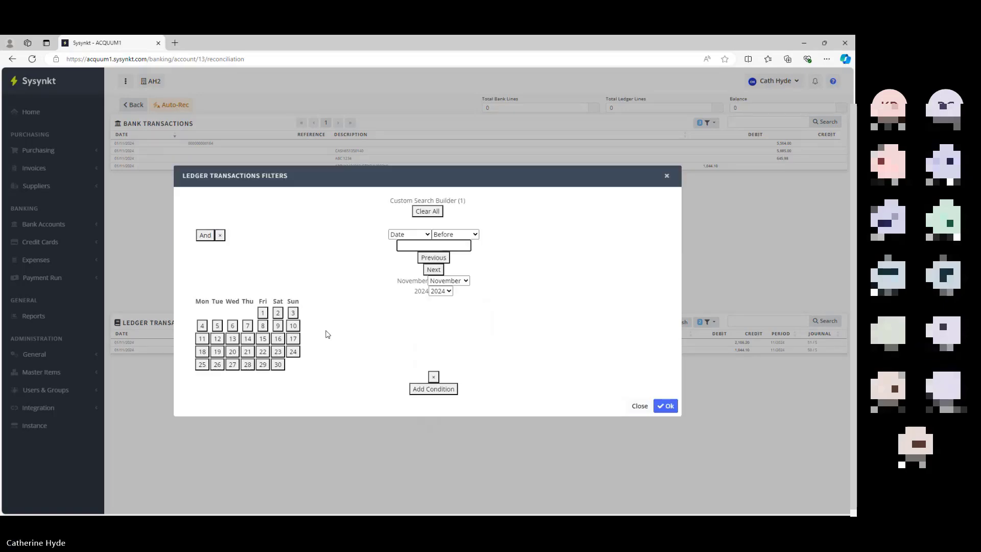
left_click(278, 314)
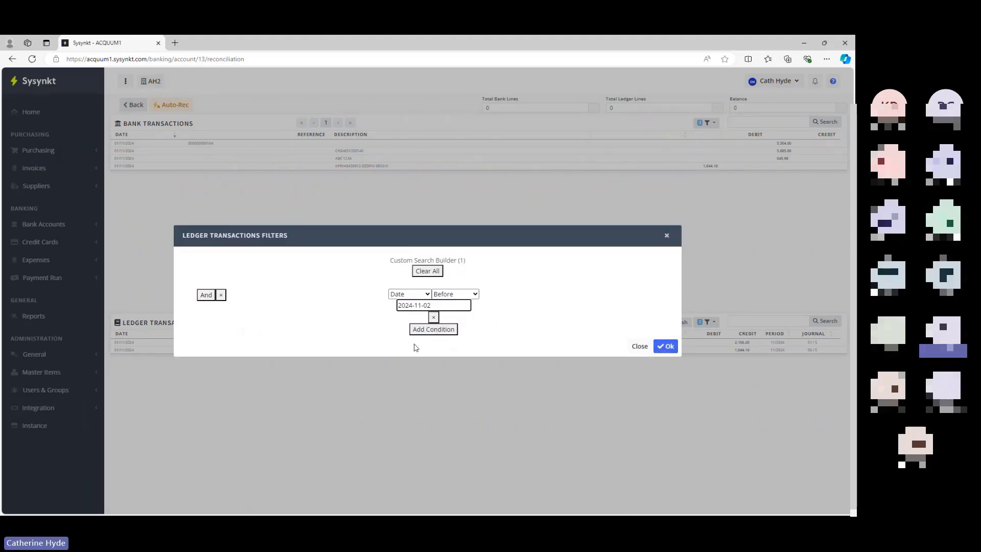
Add a second Date condition to the ledger filter, check its comparison options, and remove the original Before 2024-11-02 condition.
left_click(433, 329)
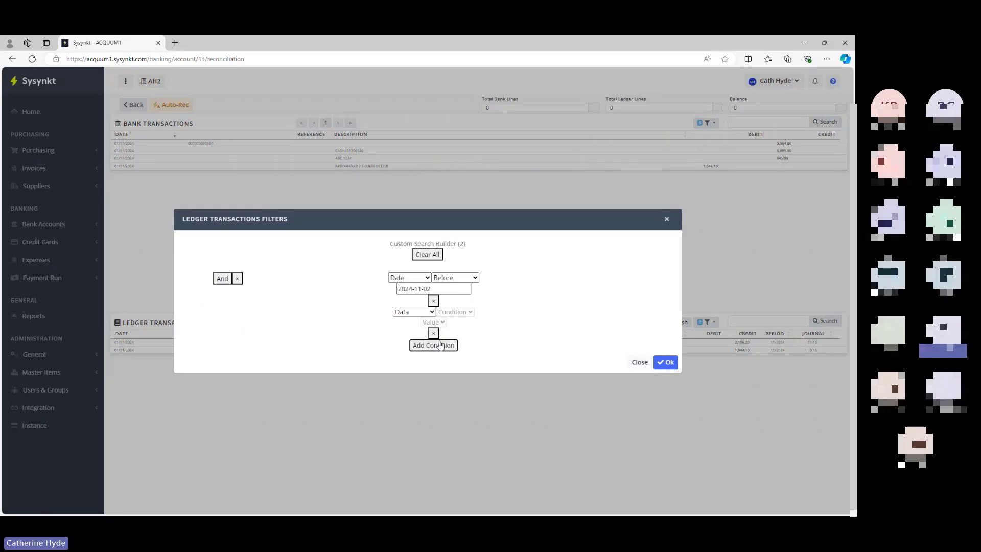
left_click(429, 312)
left_click(409, 325)
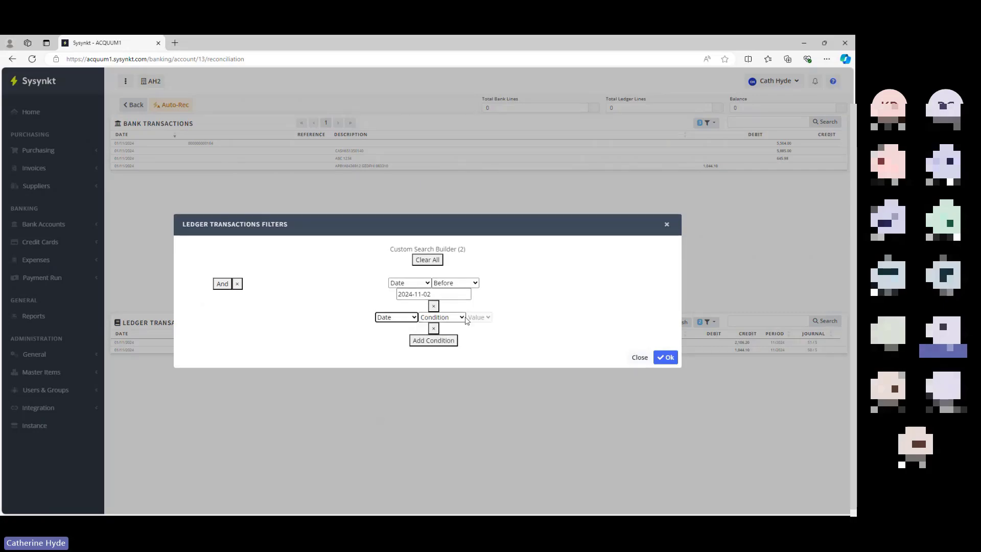
left_click(441, 318)
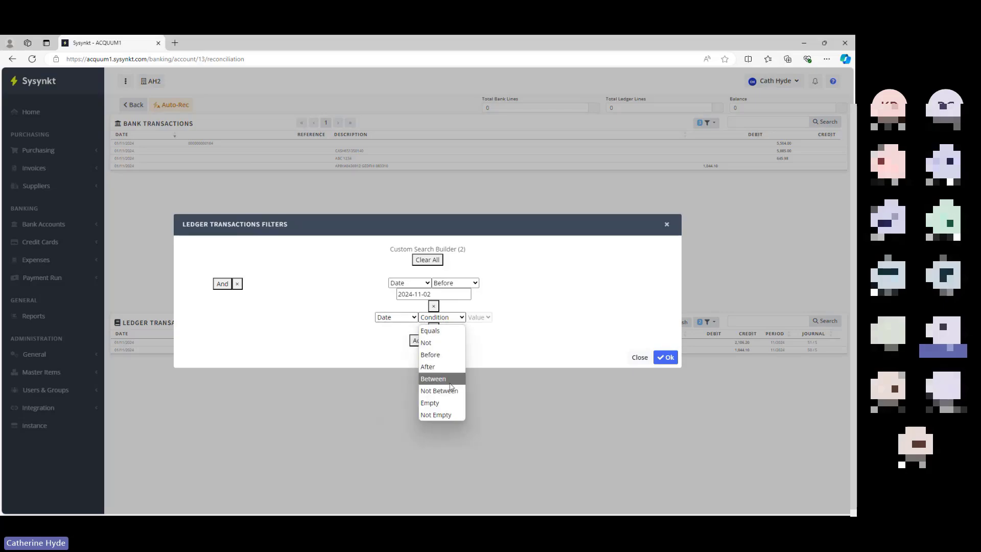
left_click(563, 270)
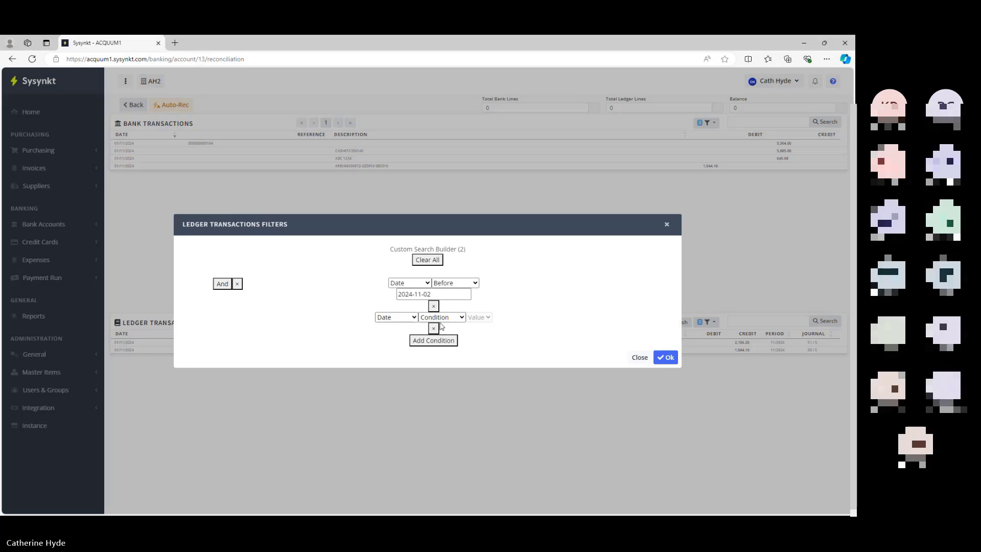
left_click(434, 307)
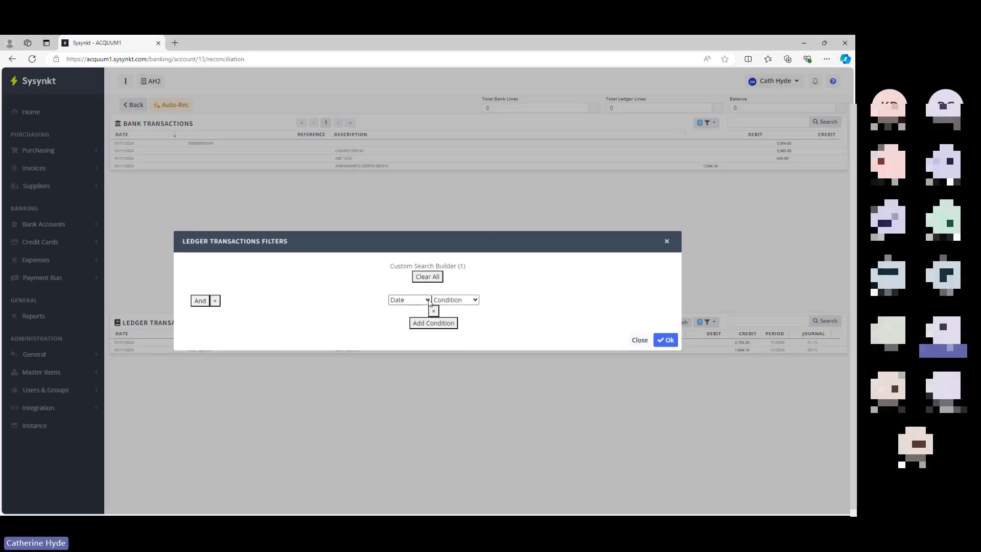
Set the ledger filter's remaining Date condition to Before 2024-11-02 and accept the filter.
left_click(428, 300)
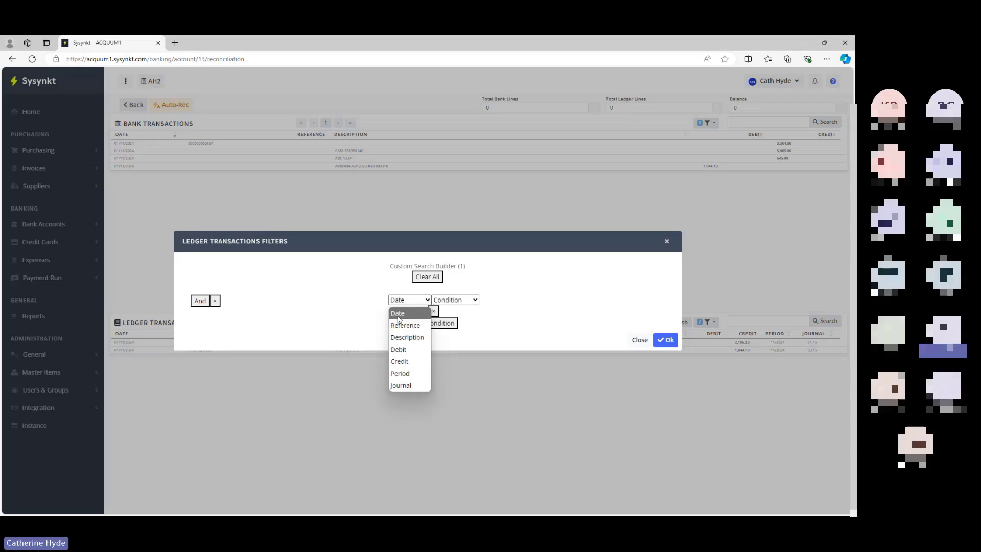
left_click(454, 300)
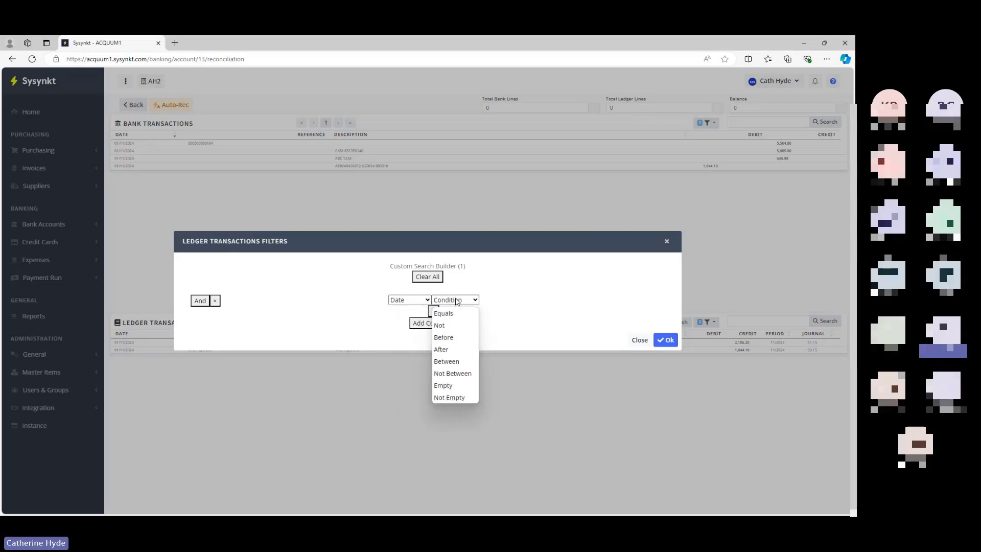
left_click(443, 337)
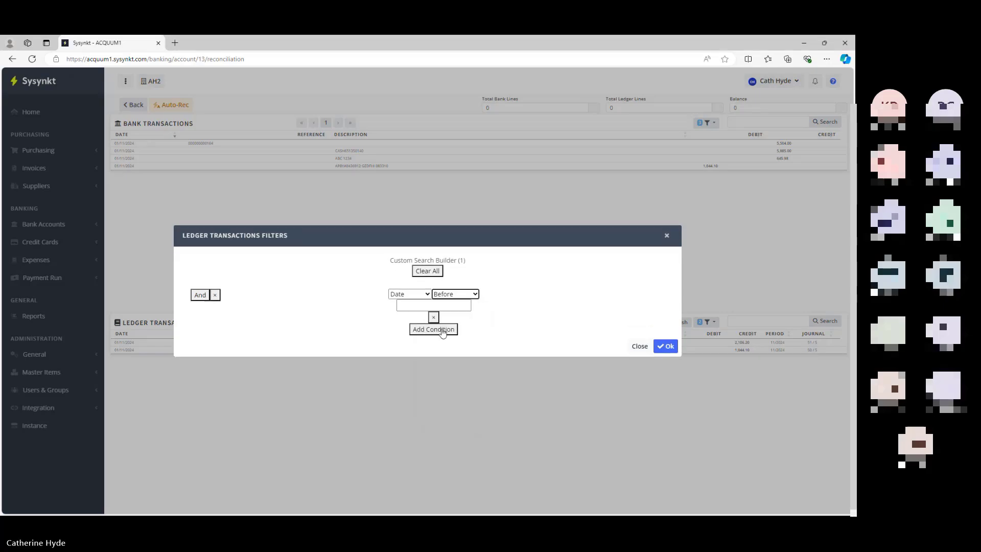
left_click(416, 305)
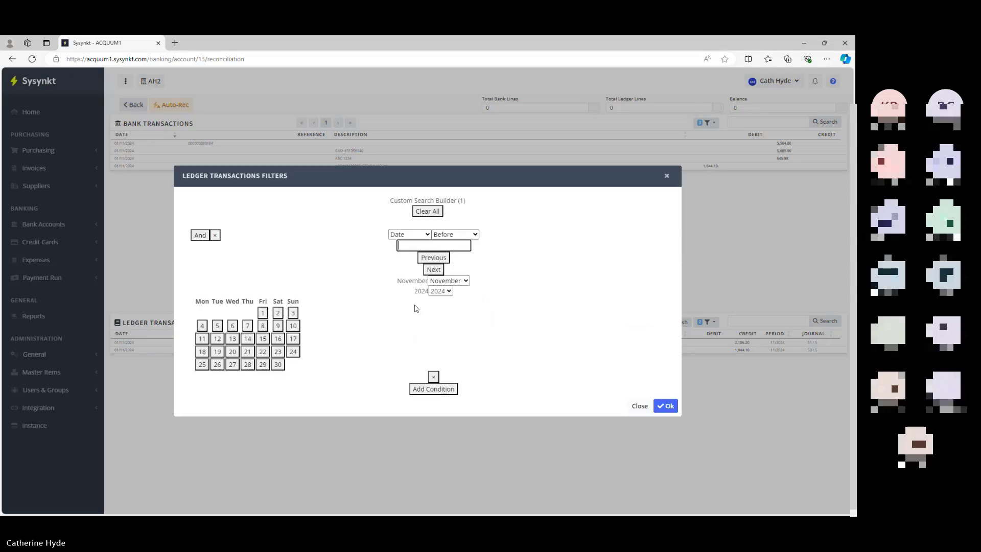
left_click(278, 313)
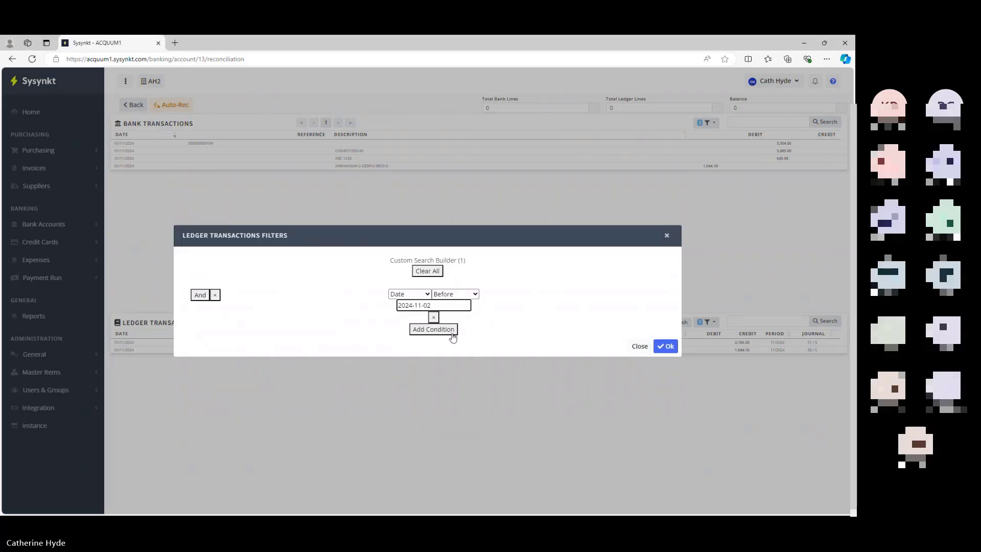
left_click(670, 346)
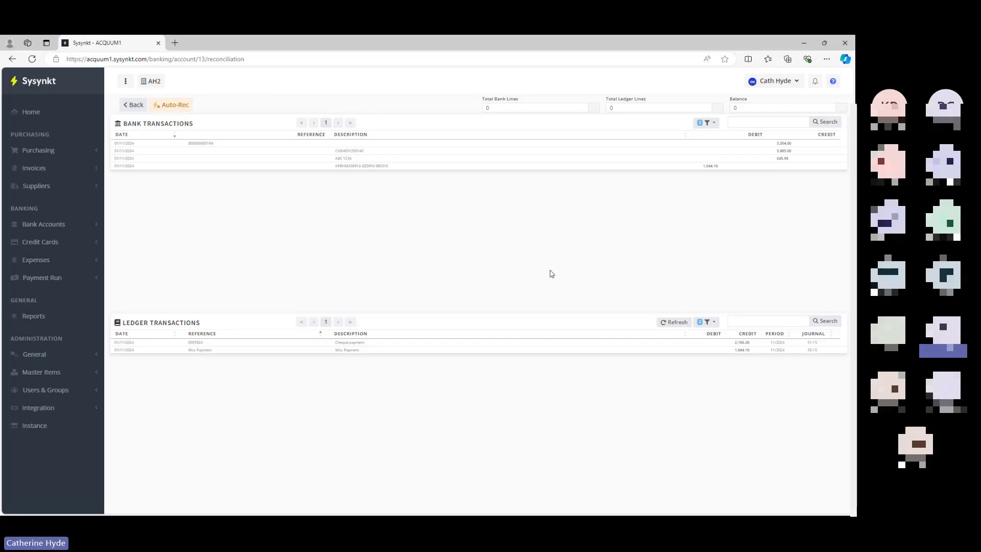
Reopen the advanced ledger transactions filter, review its available fields and comparison options, and close it without changes.
left_click(717, 326)
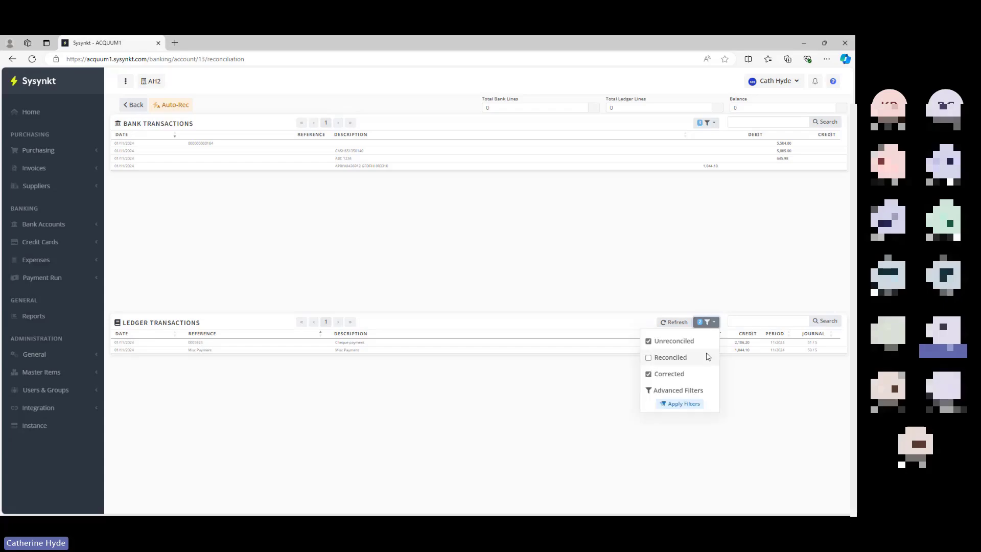
left_click(673, 391)
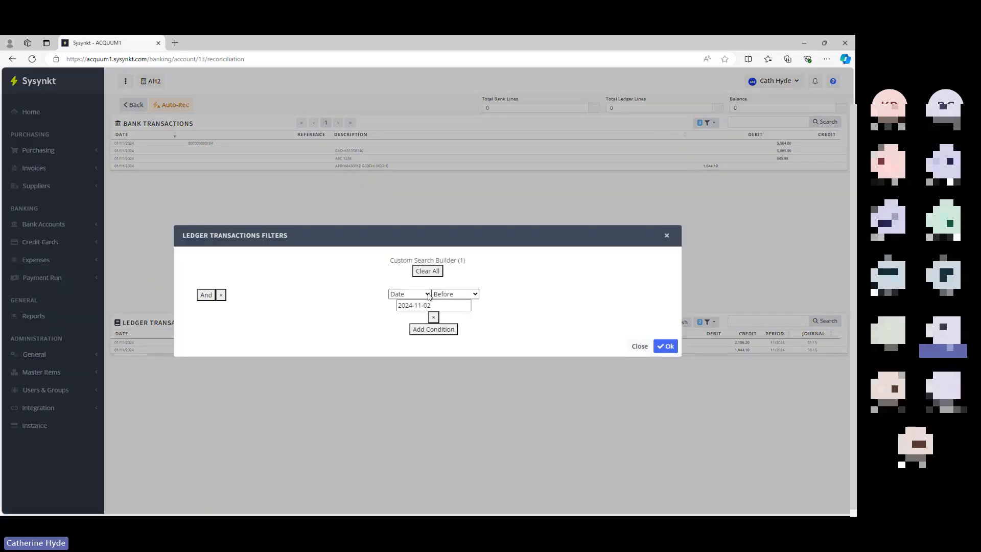
left_click(428, 295)
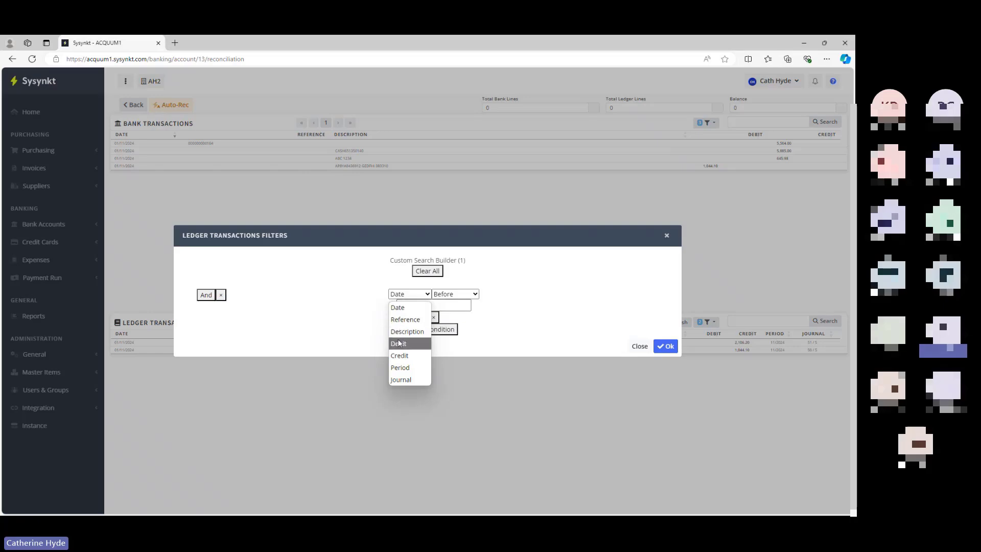
left_click(475, 295)
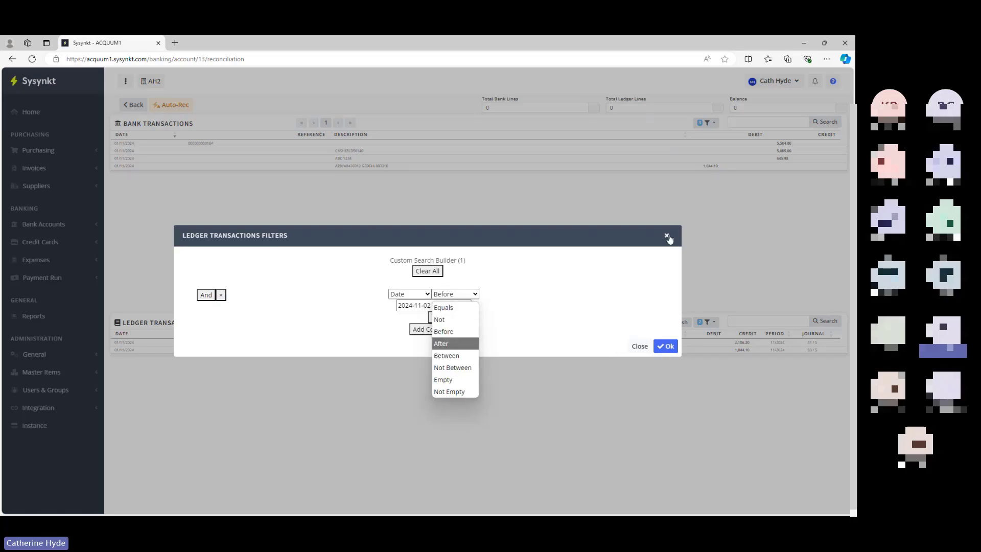
left_click(667, 235)
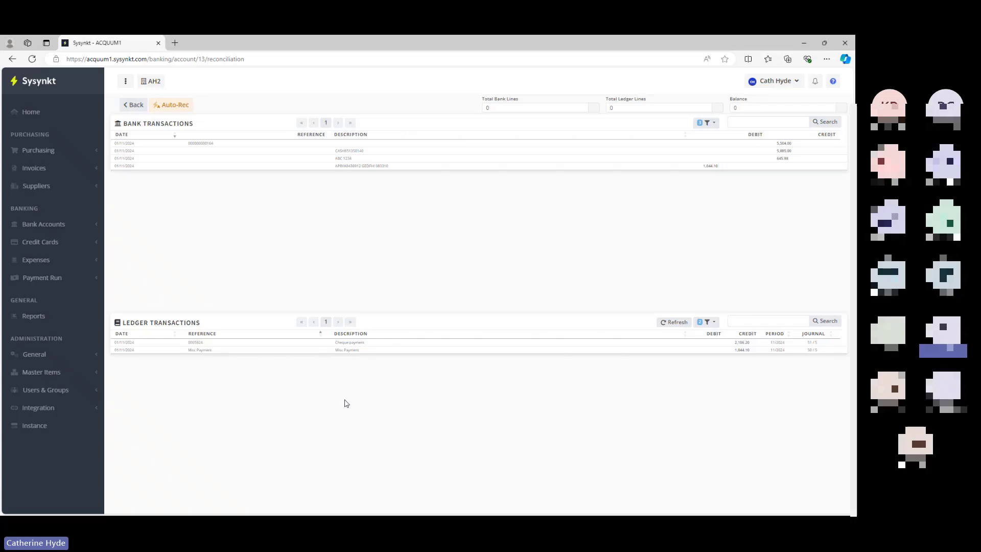
Reconcile the 1,044.10 bank transaction with the Misc Payment ledger transaction of the same amount.
left_click(346, 165)
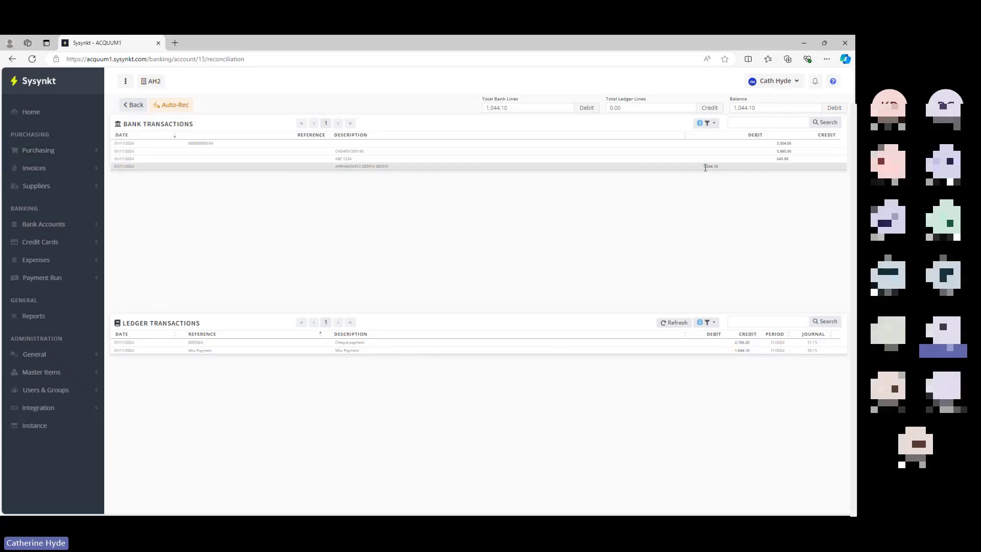
left_click(130, 352)
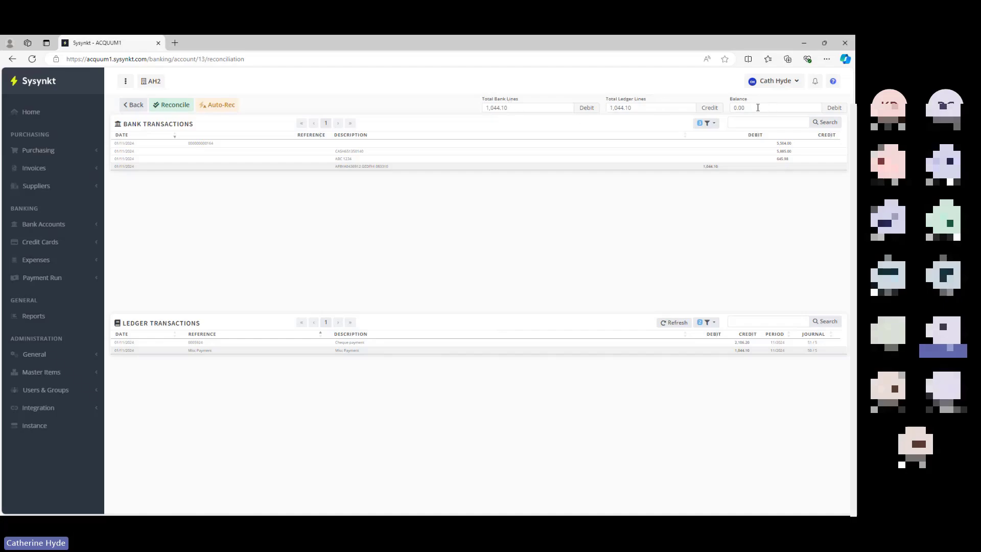
left_click(175, 105)
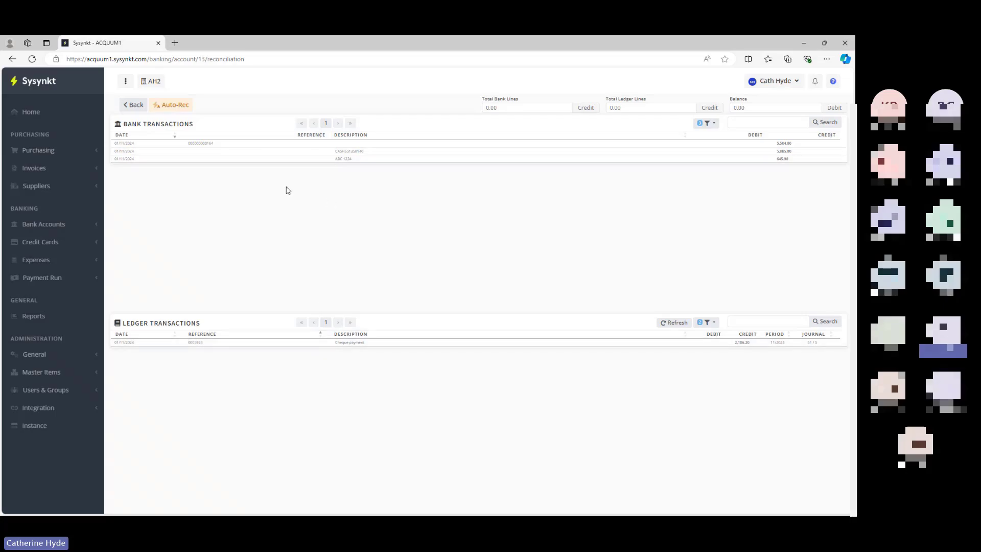
Return to the account's bank transactions and assign the 5,885.00 Customer Payment Received to the customer ABC Travel.
left_click(133, 106)
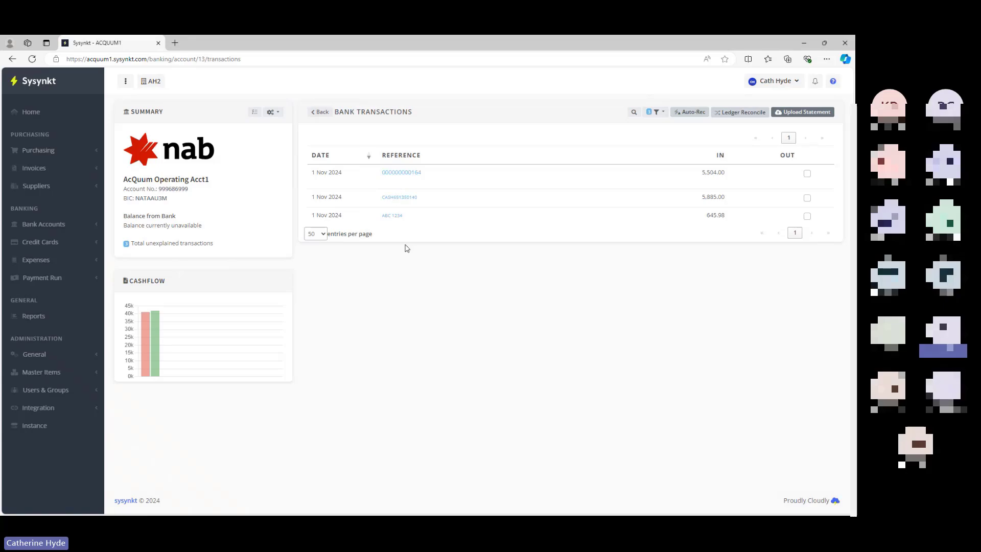
left_click(403, 197)
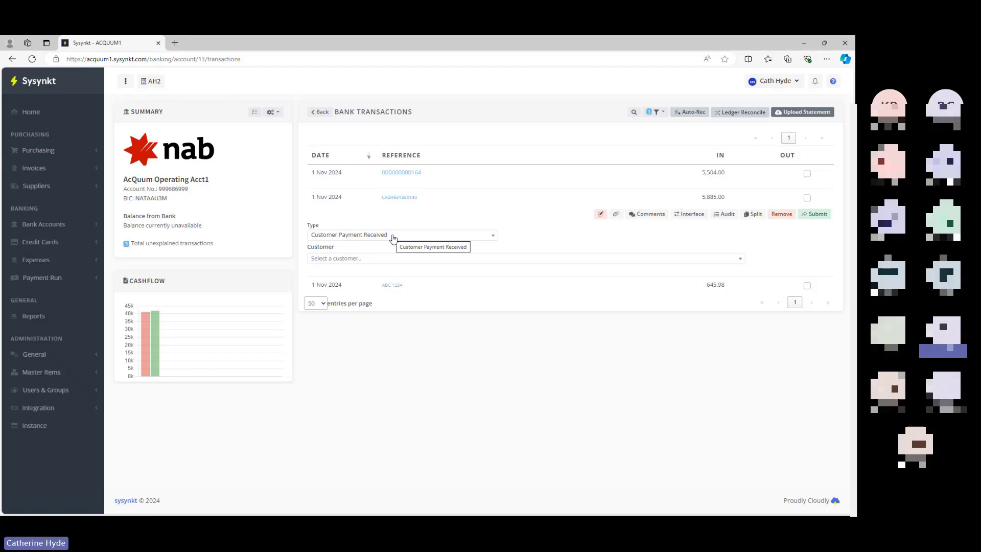
left_click(494, 237)
left_click(496, 240)
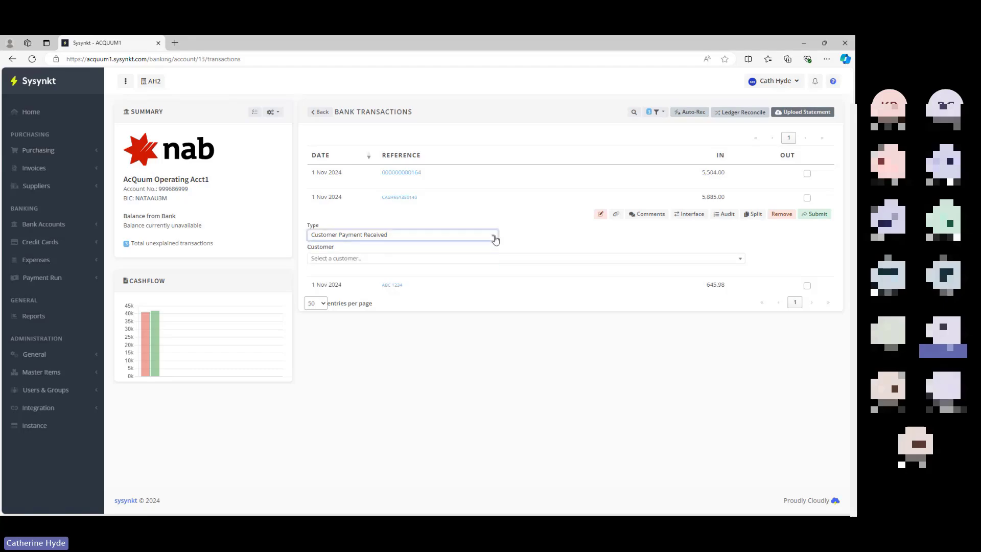
left_click(328, 259)
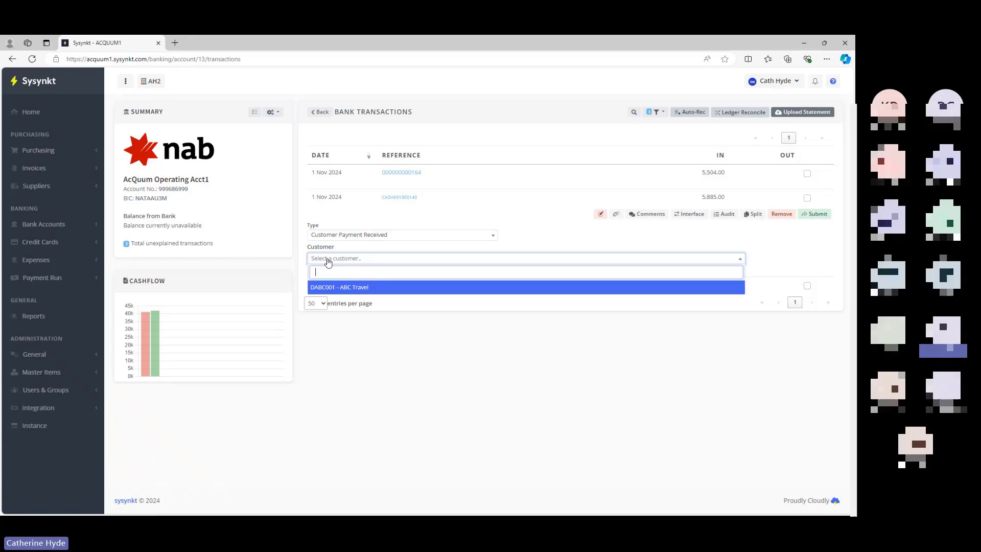
left_click(330, 285)
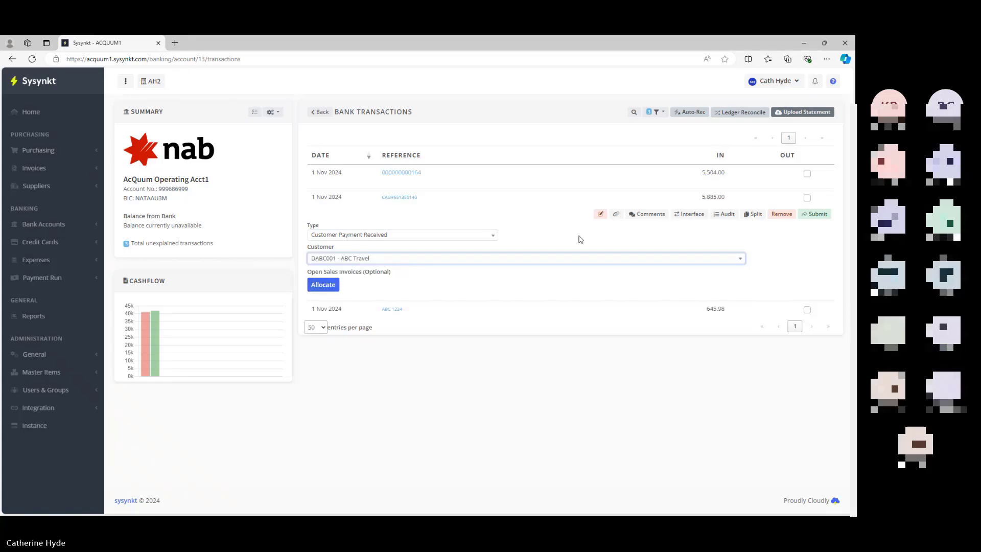
Allocate the 5,885.00 payment to ABC Travel's open sales invoice for Business Centre hire 3366.
left_click(327, 288)
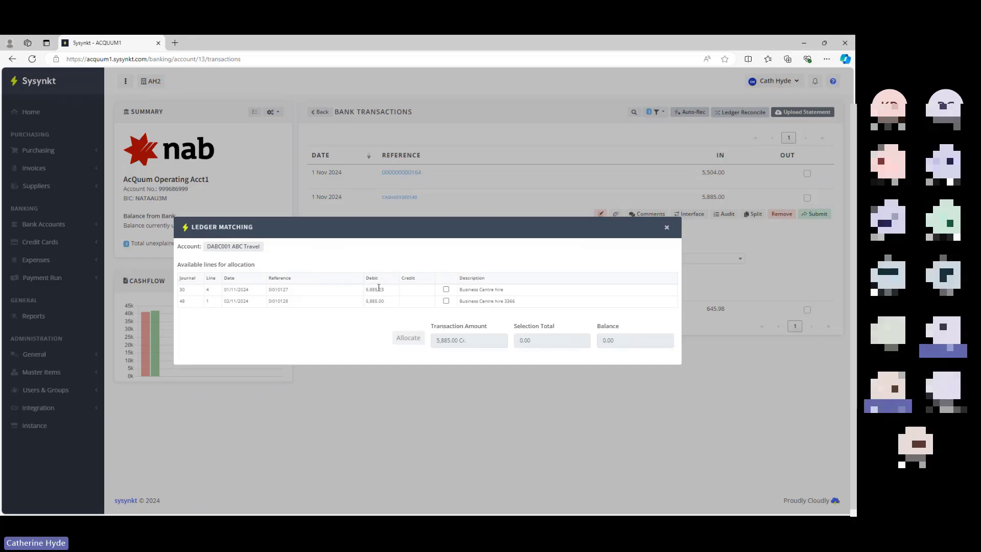
left_click(445, 301)
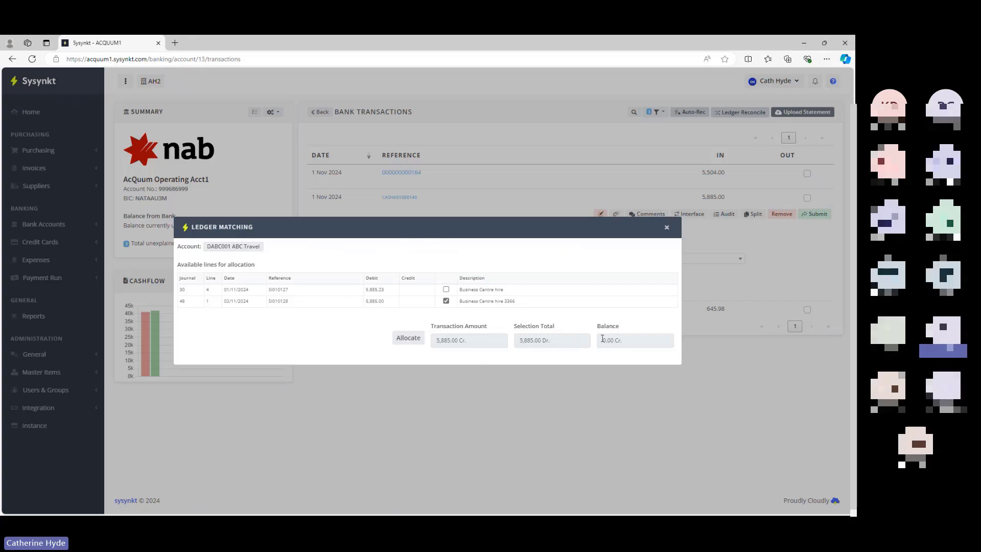
left_click(408, 337)
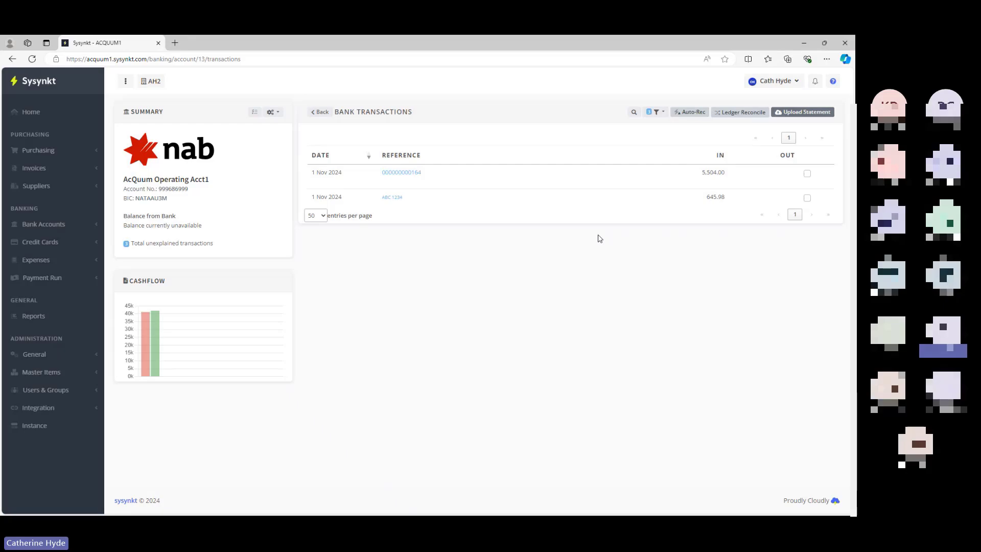
Set the 5,504.00 bank transaction's type to Receipt and code it to account 1353 - Membership Fees.
left_click(397, 171)
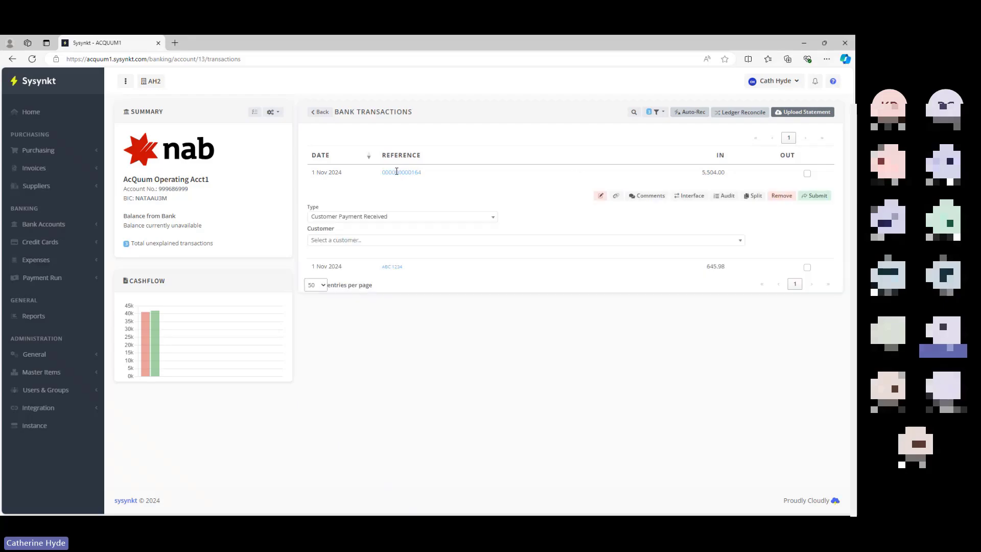
left_click(493, 219)
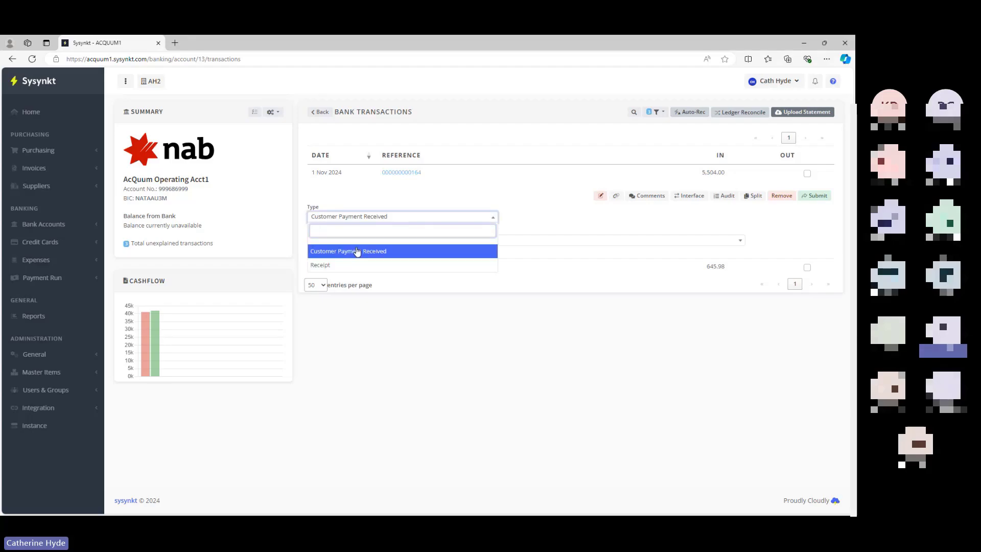
left_click(340, 266)
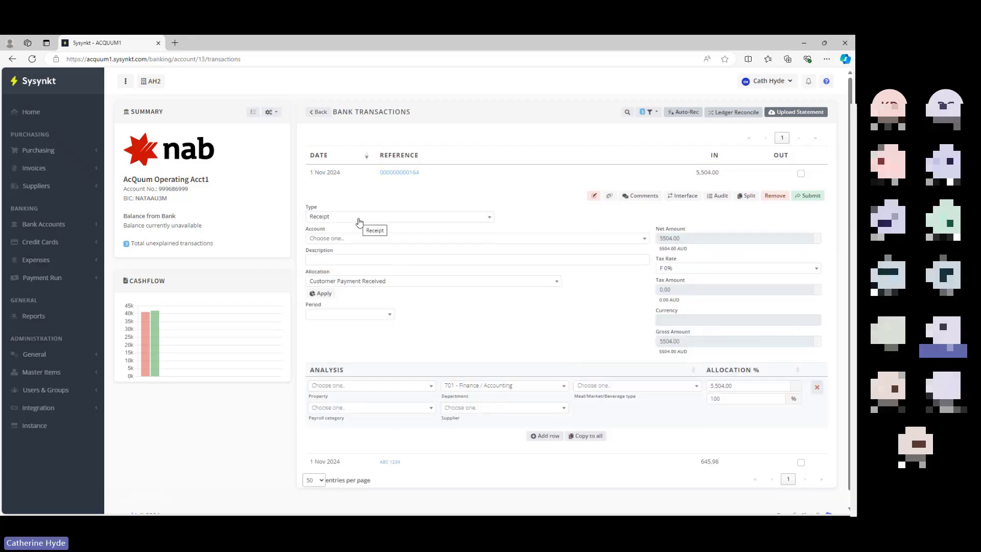
left_click(337, 241)
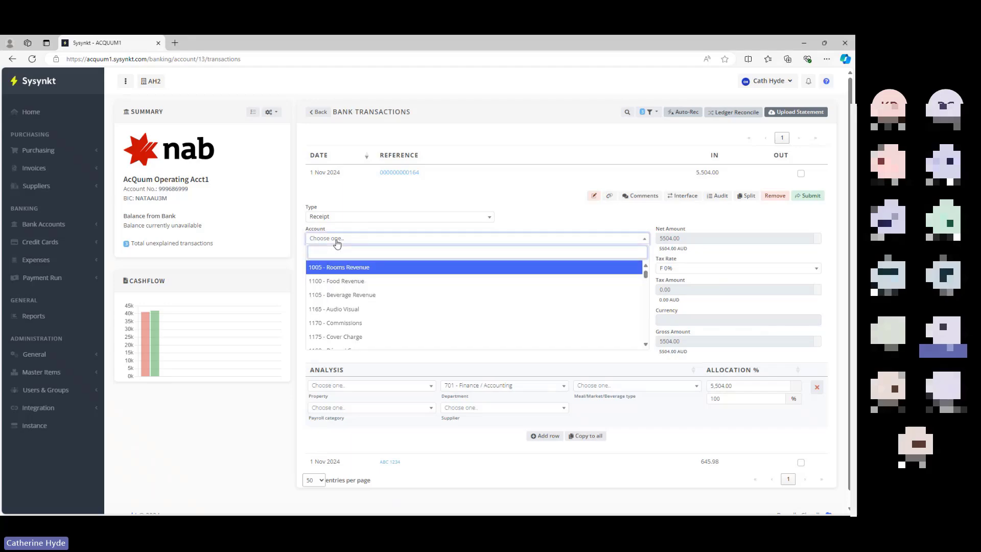
type("mem")
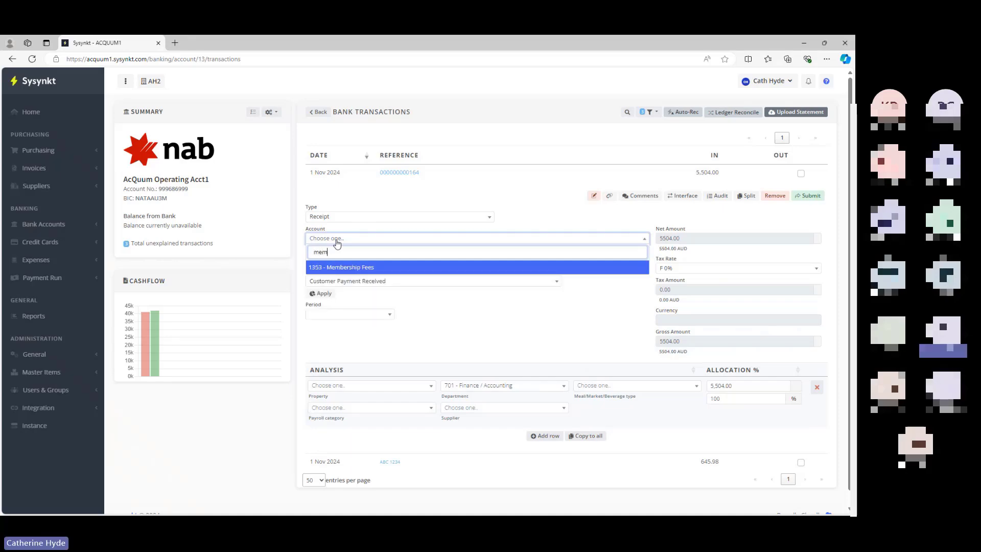
type("ber")
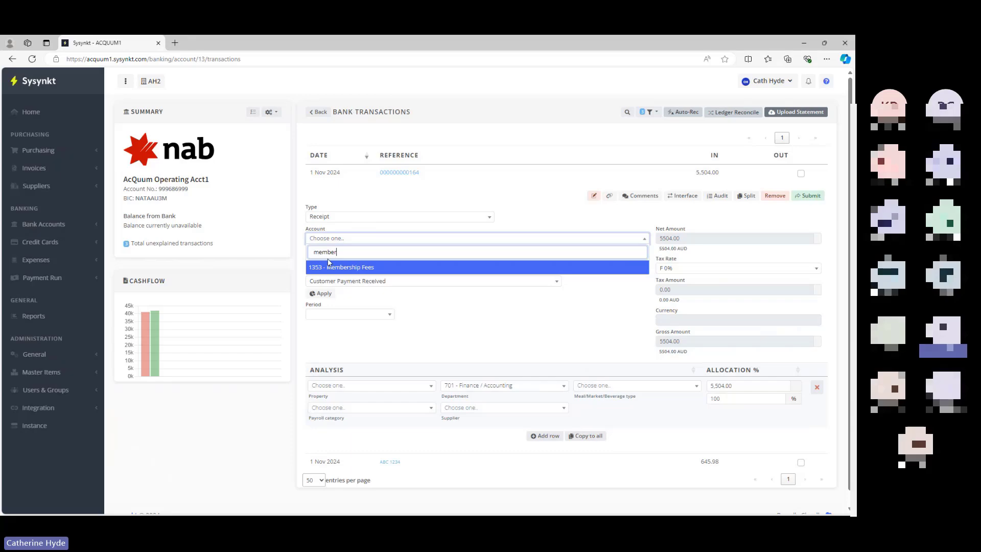
left_click(347, 273)
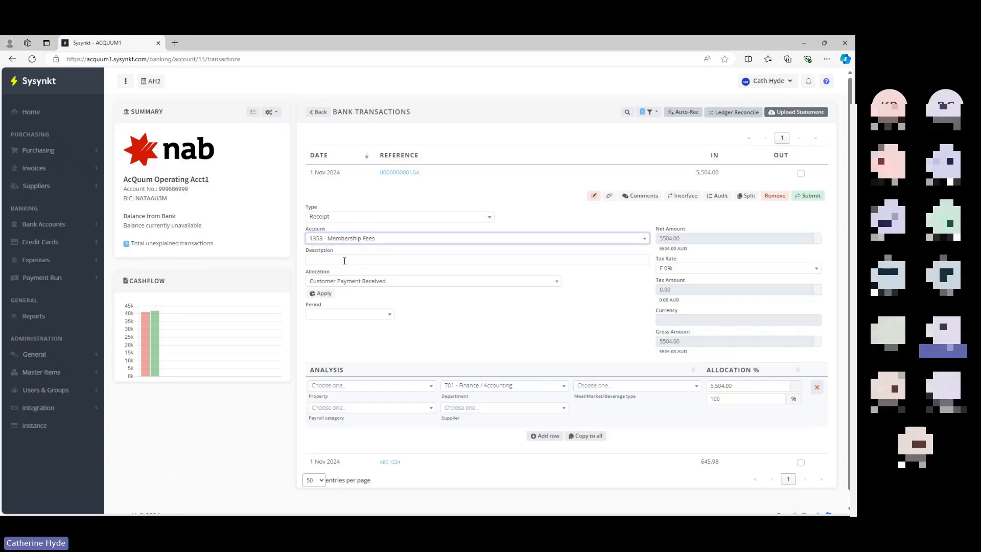
Enter the description "Membership fees" for the 5,504.00 receipt and submit it.
left_click(336, 259)
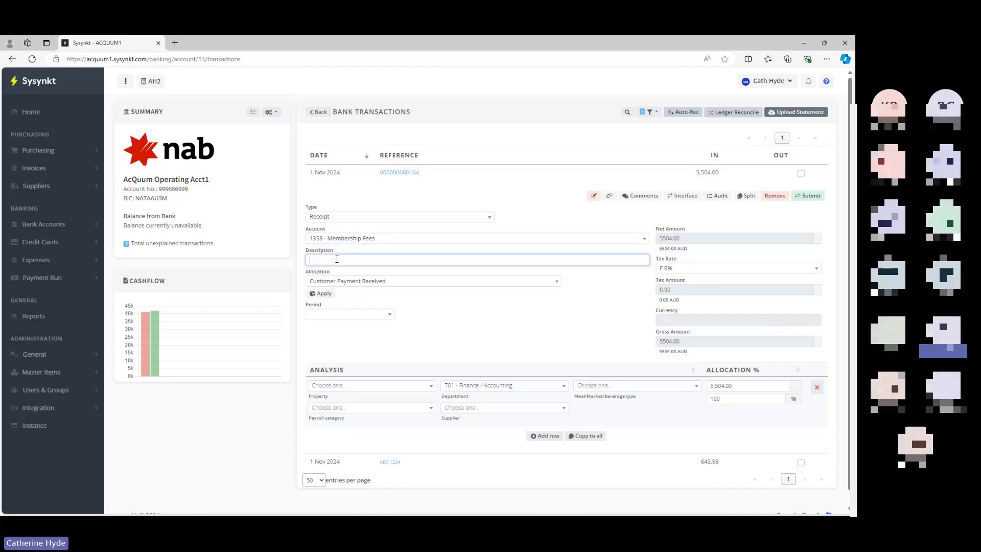
type("Membership fees")
left_click(816, 196)
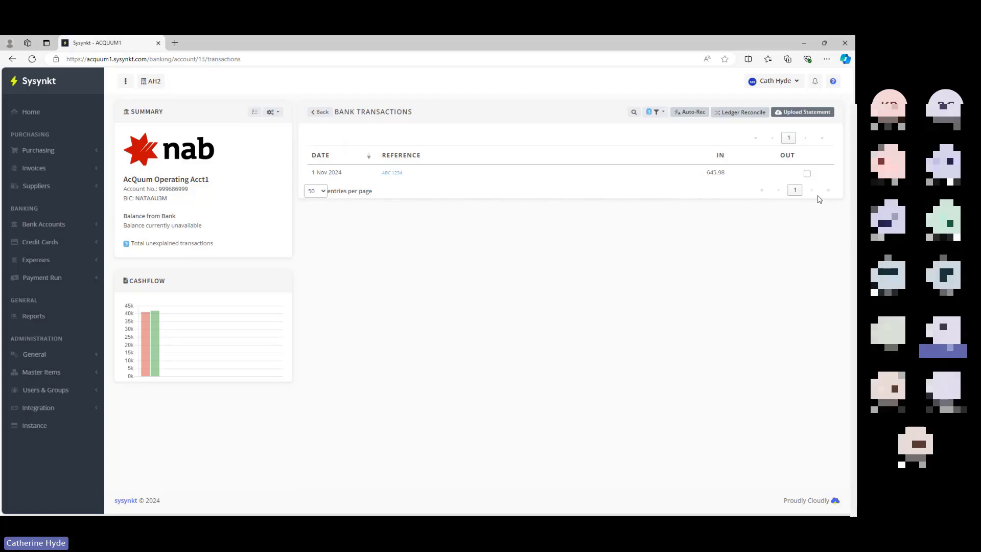
Check the remaining bank and ledger transactions in Ledger Reconcile and return to the account's bank transactions.
left_click(724, 117)
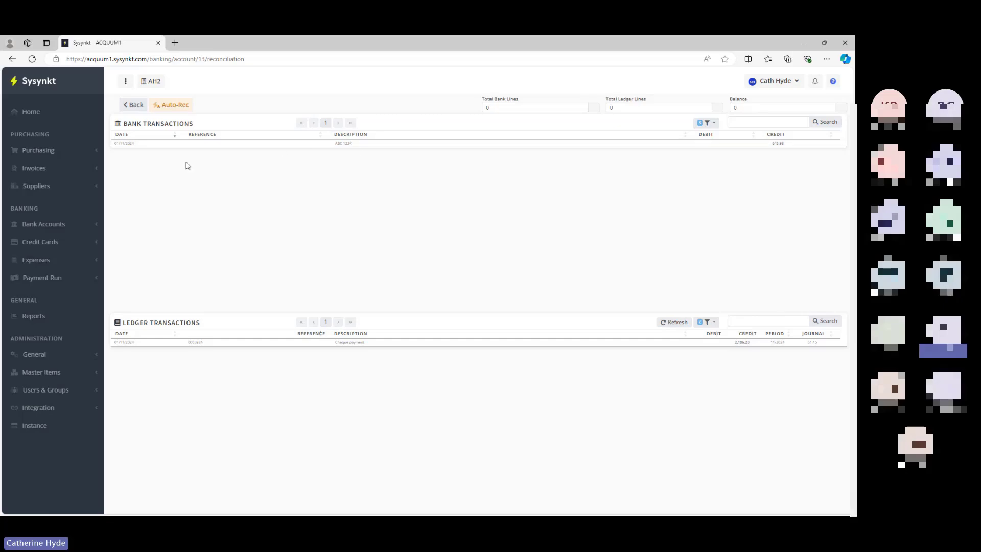
left_click_drag(138, 122, 128, 122)
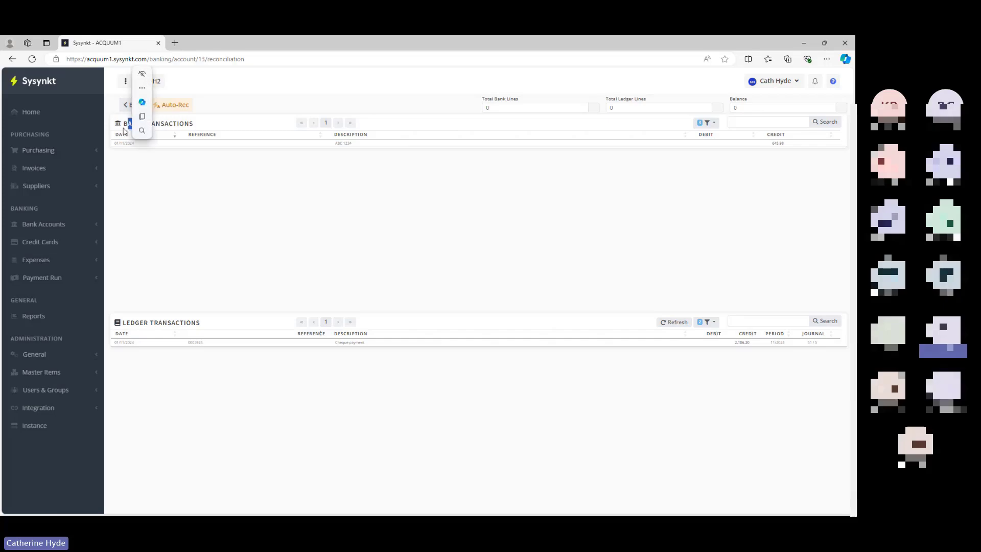
left_click(128, 109)
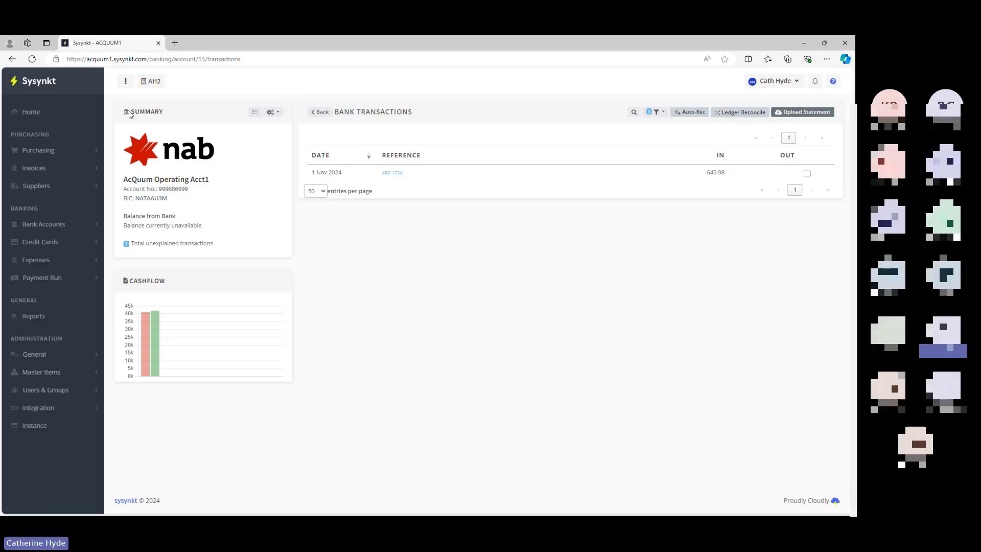
Open the account's reconciliation report for accounting period 011/2024 and generate its downloadable bank account report.
left_click(256, 113)
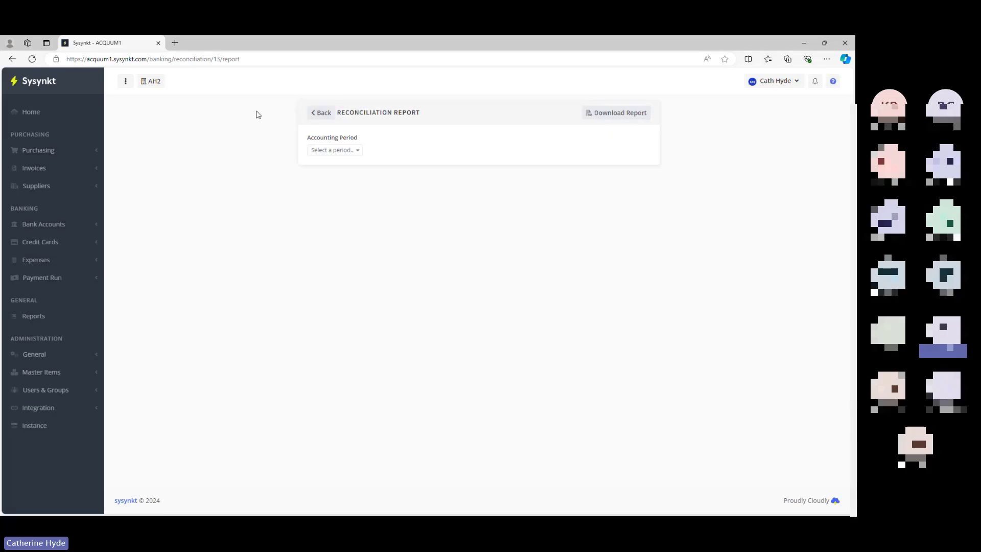
left_click(359, 154)
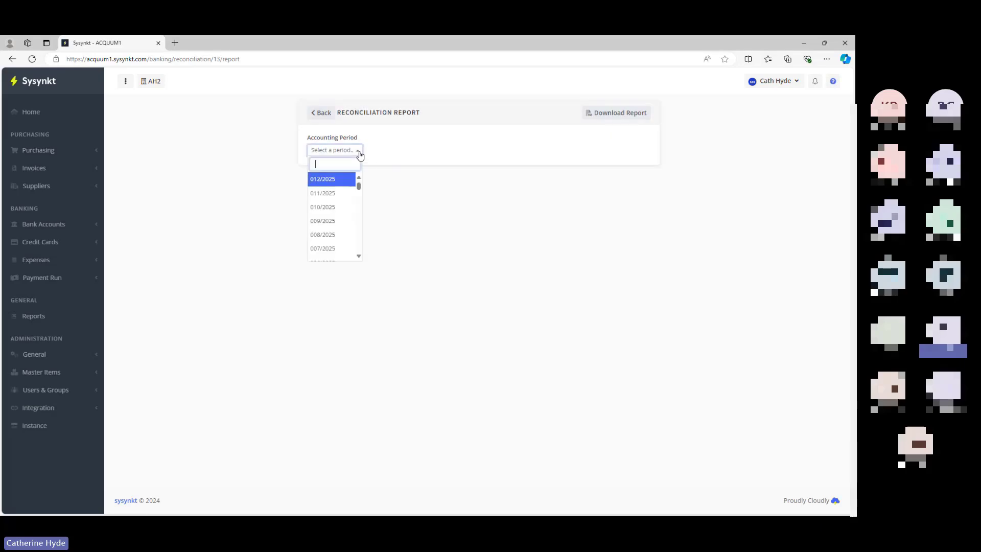
left_click(359, 256)
scroll(360, 259, "down", 3)
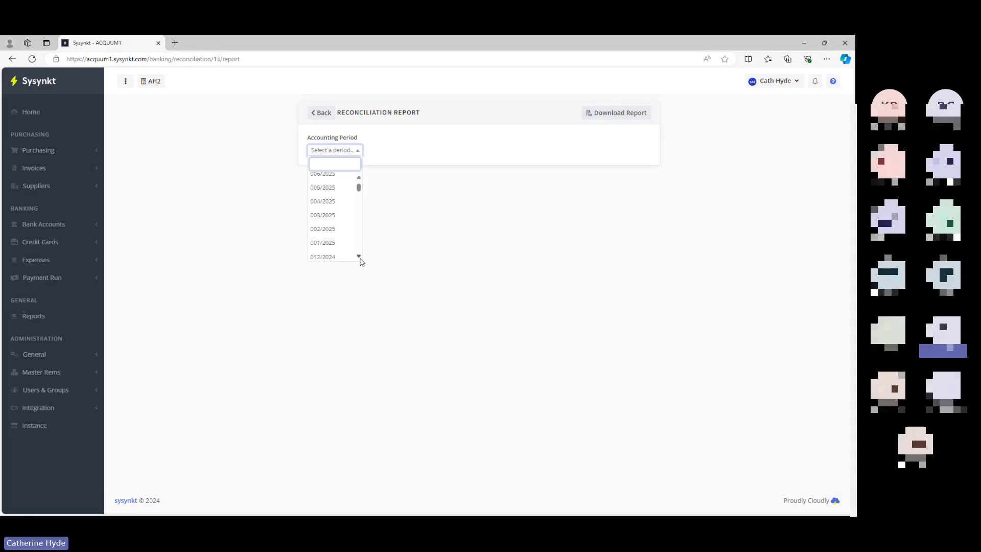
scroll(359, 259, "down", 3)
left_click(338, 217)
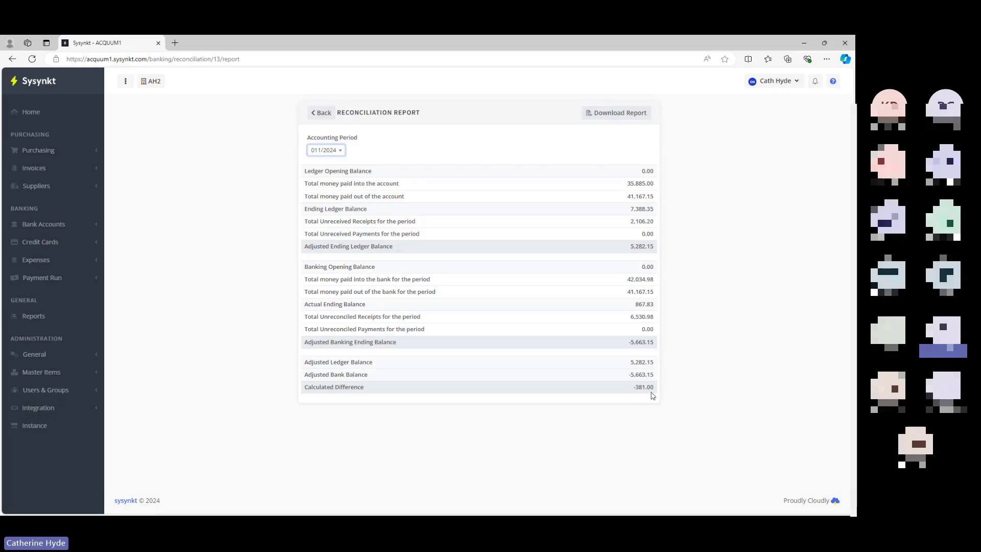
left_click(608, 115)
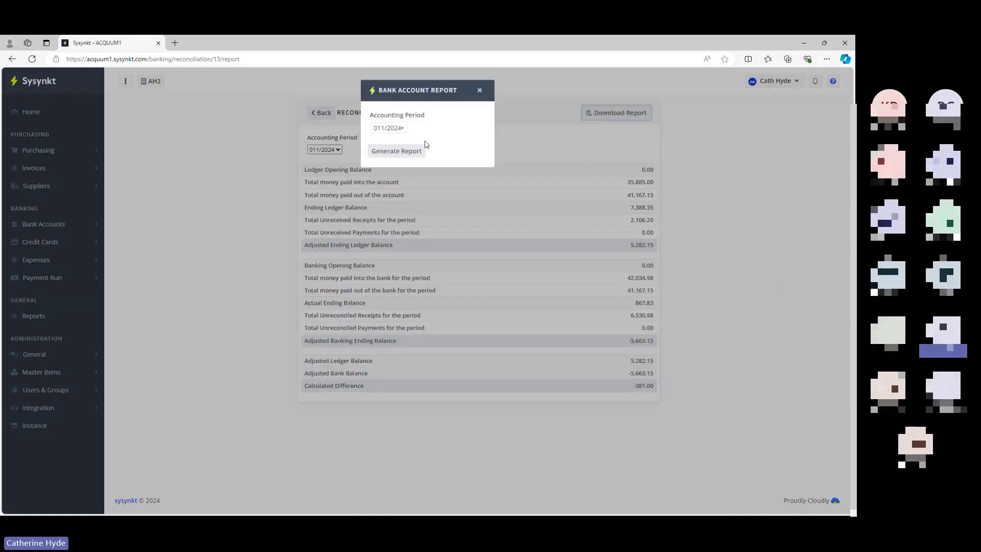
left_click(401, 153)
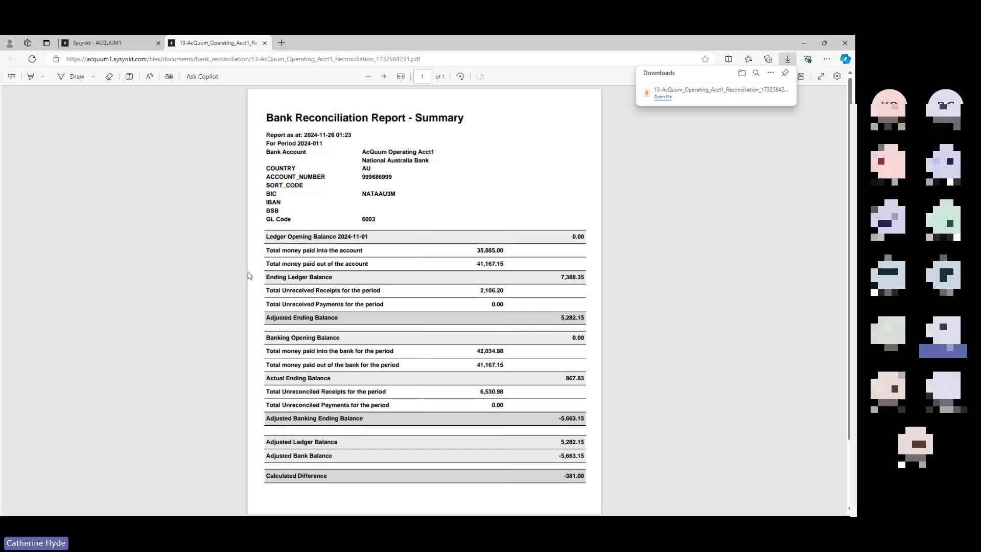
Switch from the PDF report back to Sysynkt and open the Bank Accounts page.
left_click(131, 45)
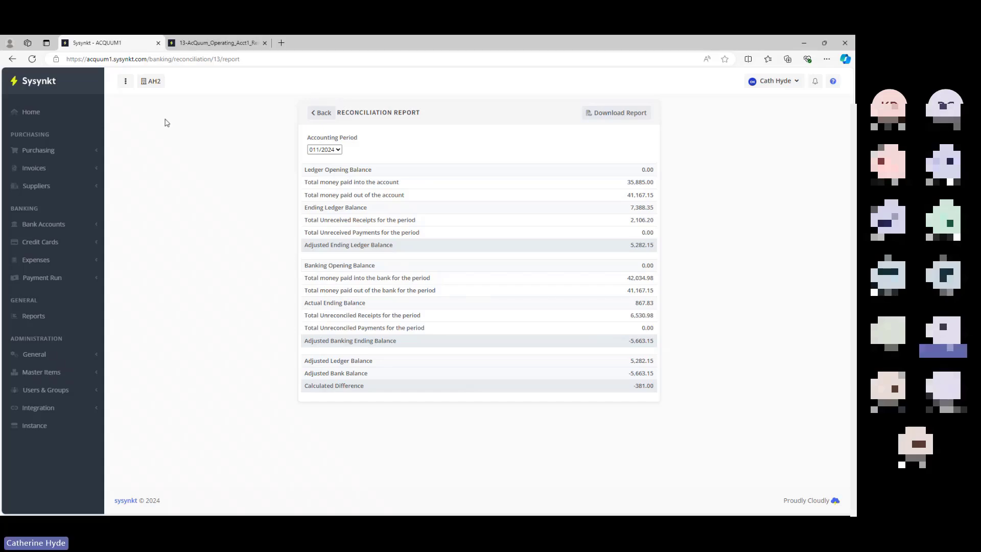
left_click(40, 228)
left_click(43, 243)
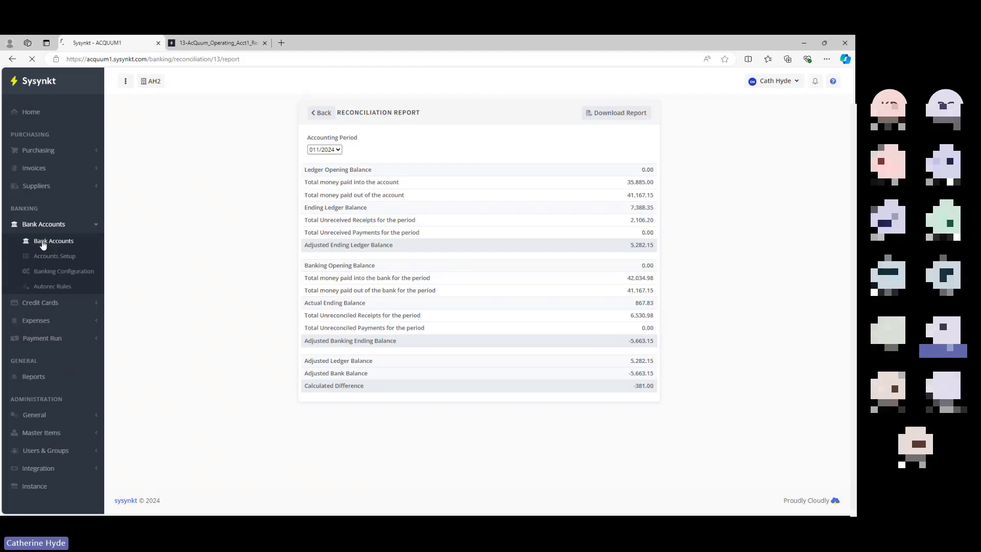